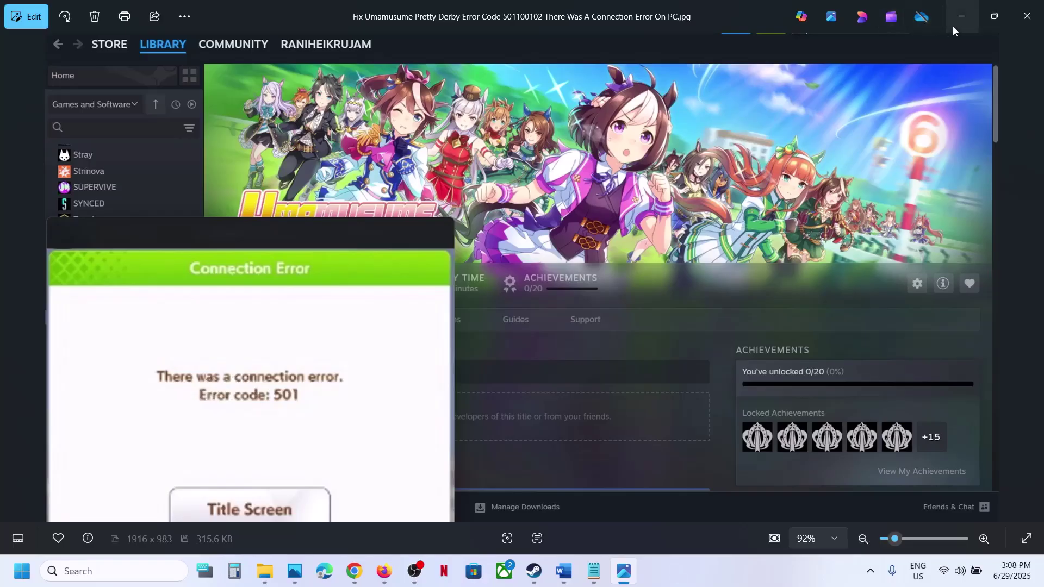
Minimize the error image and look at the Exit option among Steam's client commands.
left_click(956, 25)
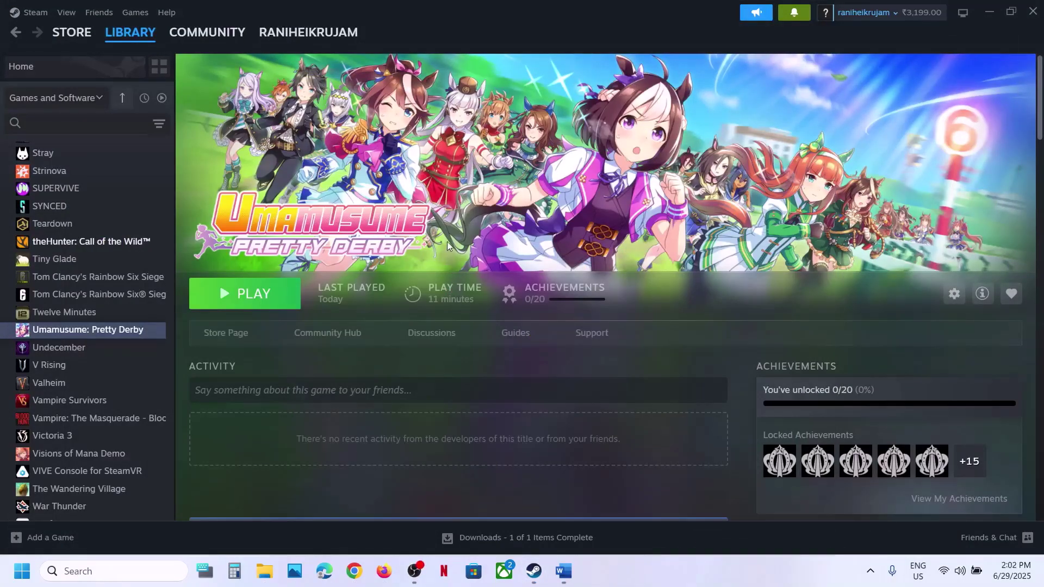
left_click(66, 12)
left_click(30, 12)
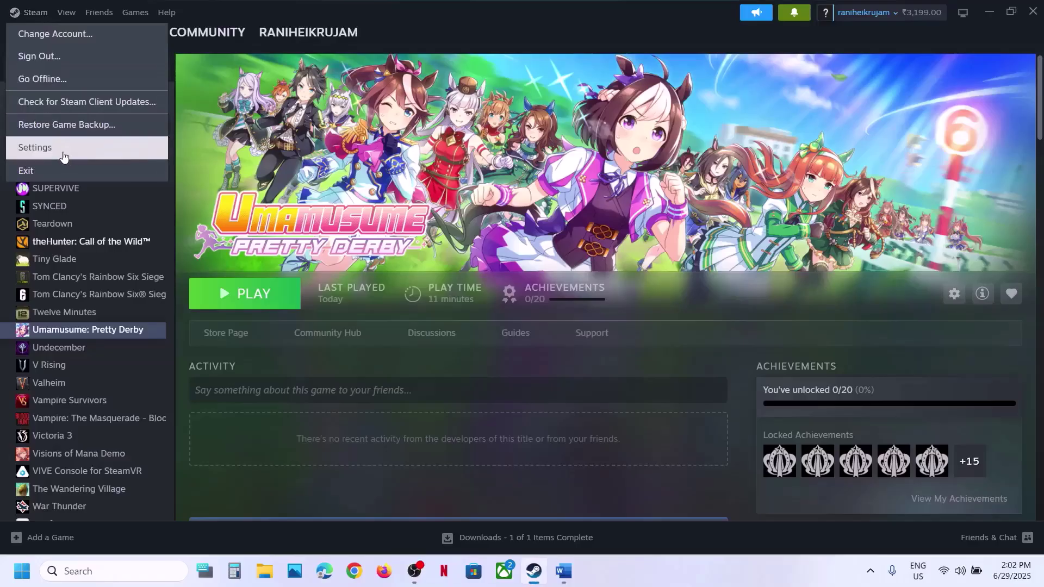
left_click(38, 173)
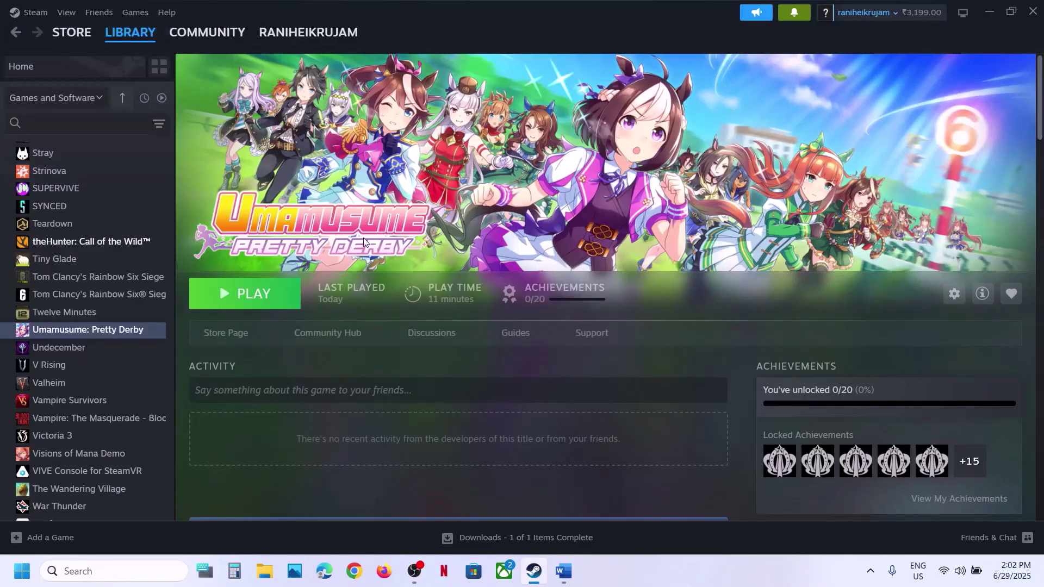
Look at the Windows power options and leave them without choosing one.
left_click(22, 571)
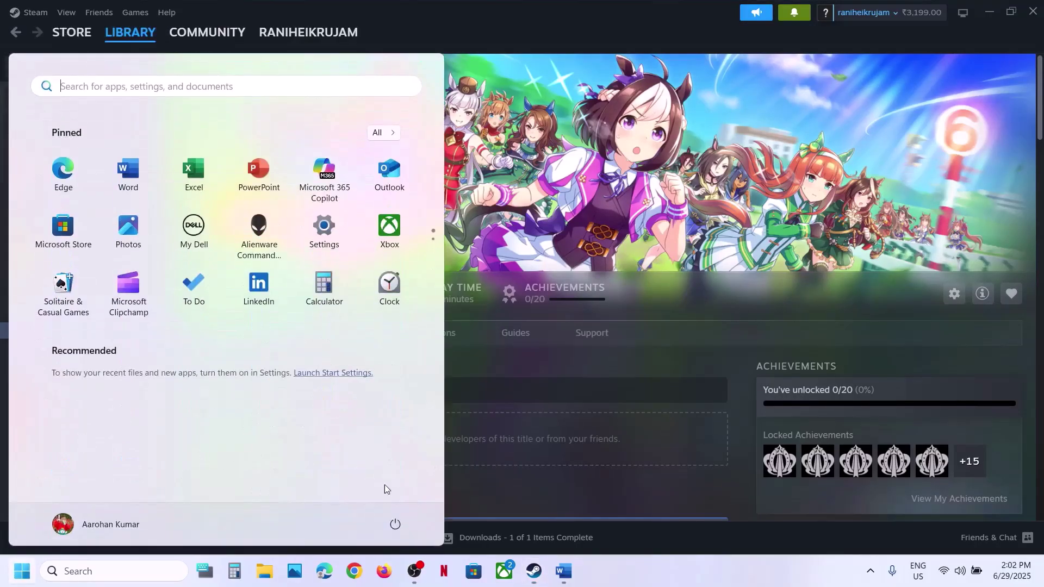
left_click(394, 526)
key("Escape")
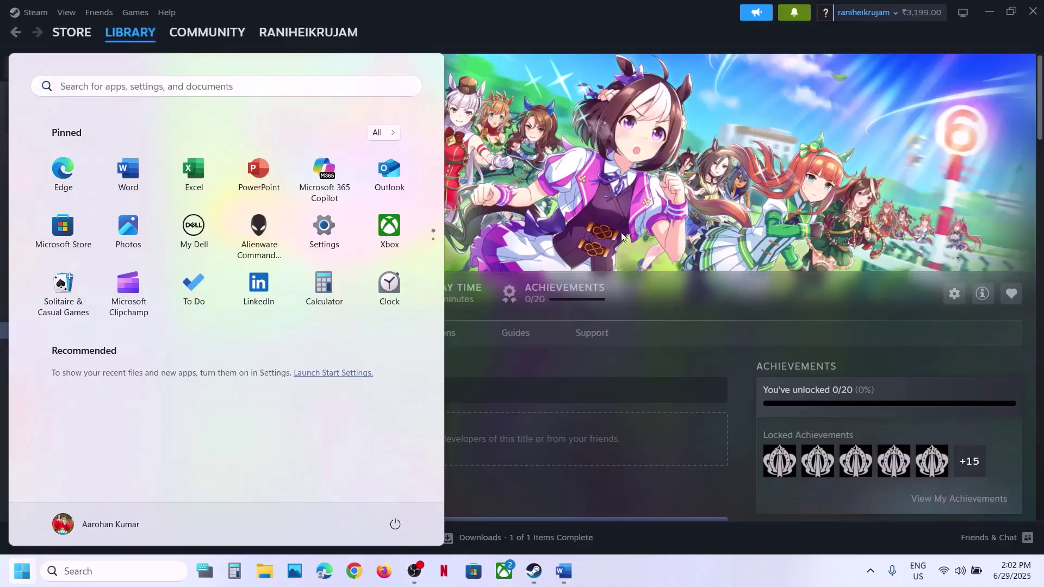
key("Escape")
Switch to the Word document and read Step 2 on backing up and renaming the Umamusume folder in LocalLow\Cygames.
left_click(565, 574)
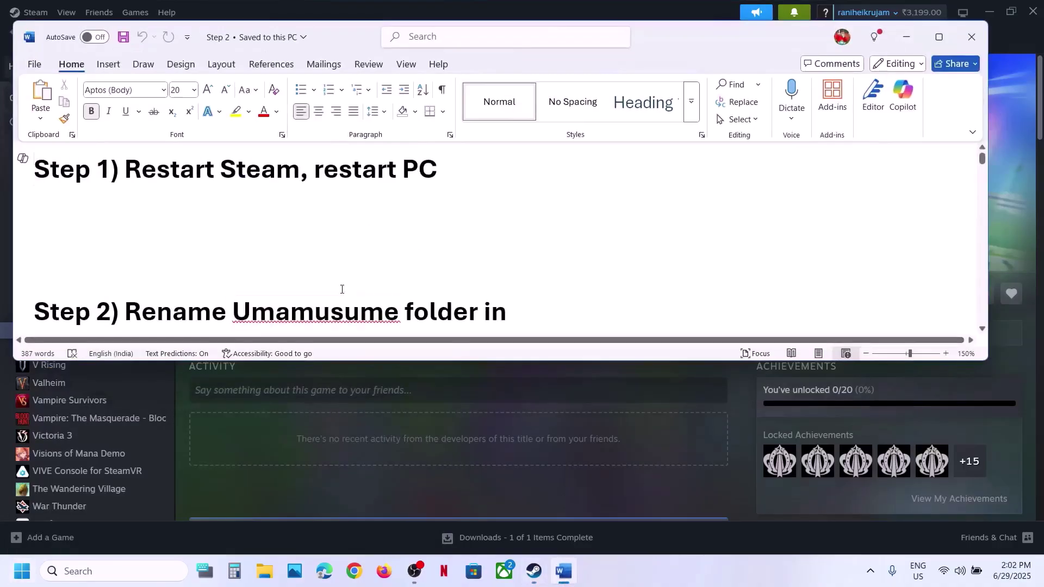
scroll(342, 289, "down", 3)
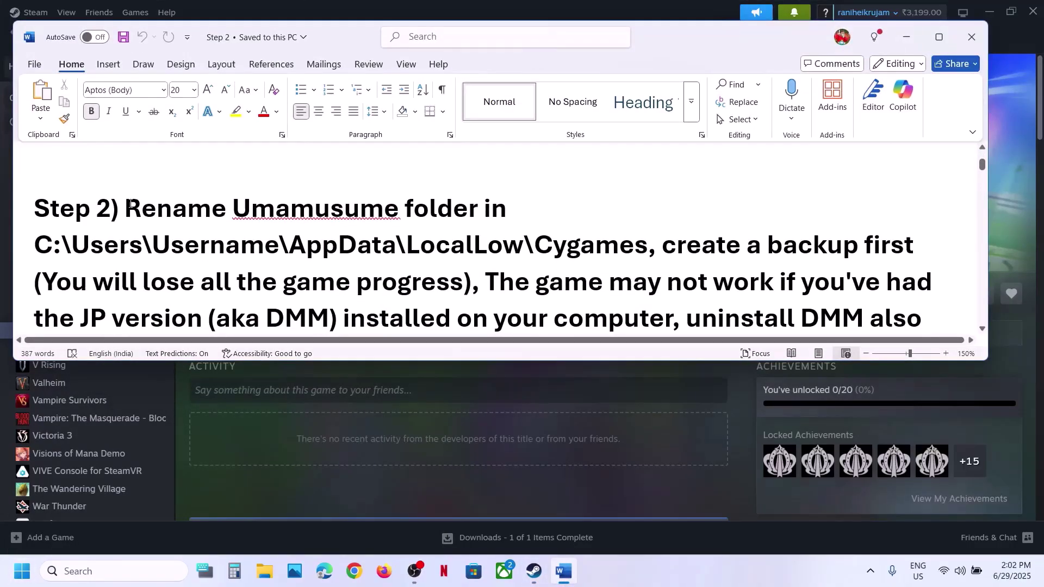
left_click_drag(132, 205, 766, 217)
scroll(640, 264, "down", 1)
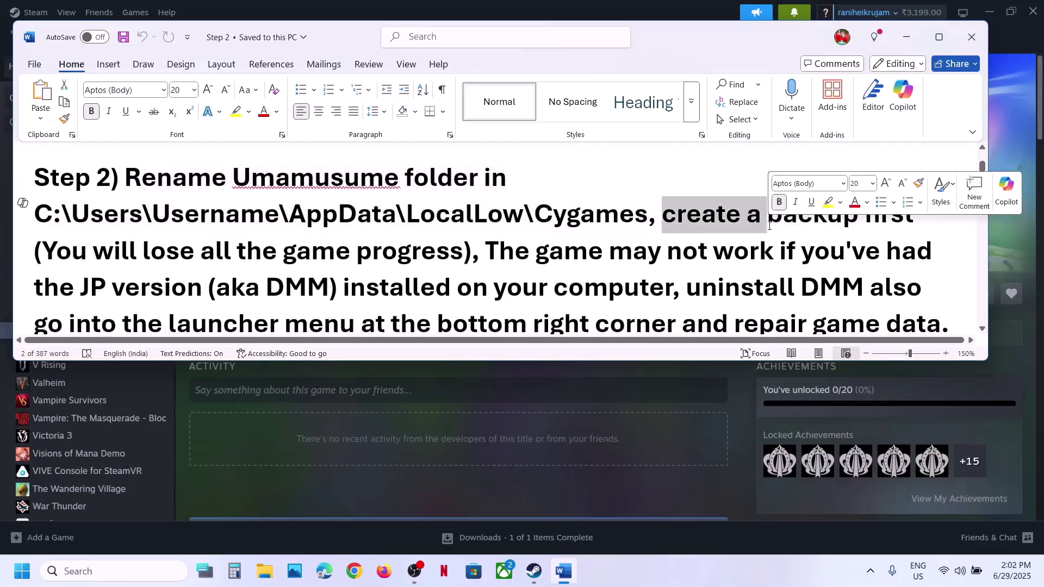
left_click_drag(79, 254, 444, 247)
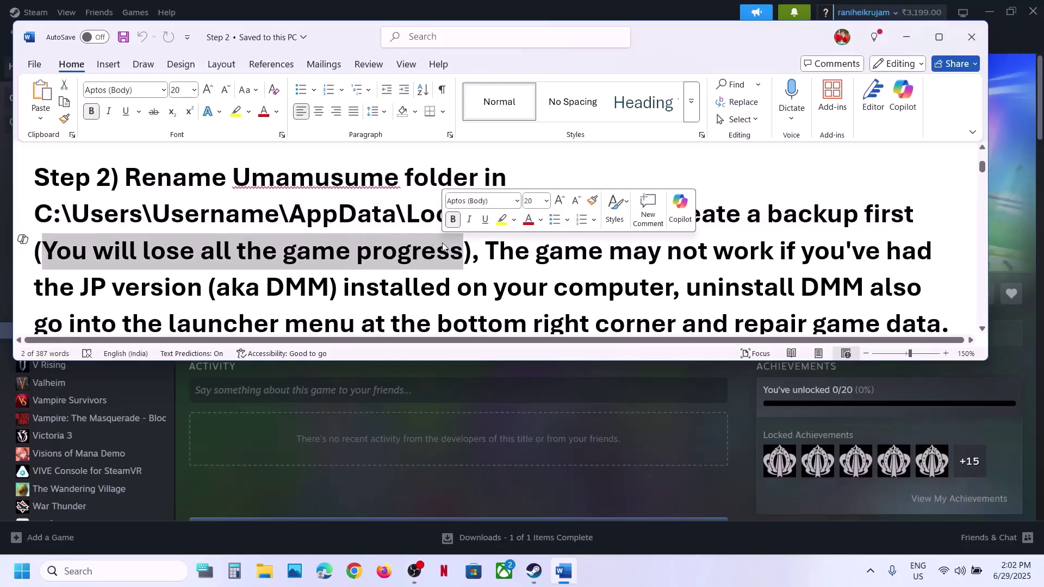
left_click(630, 267)
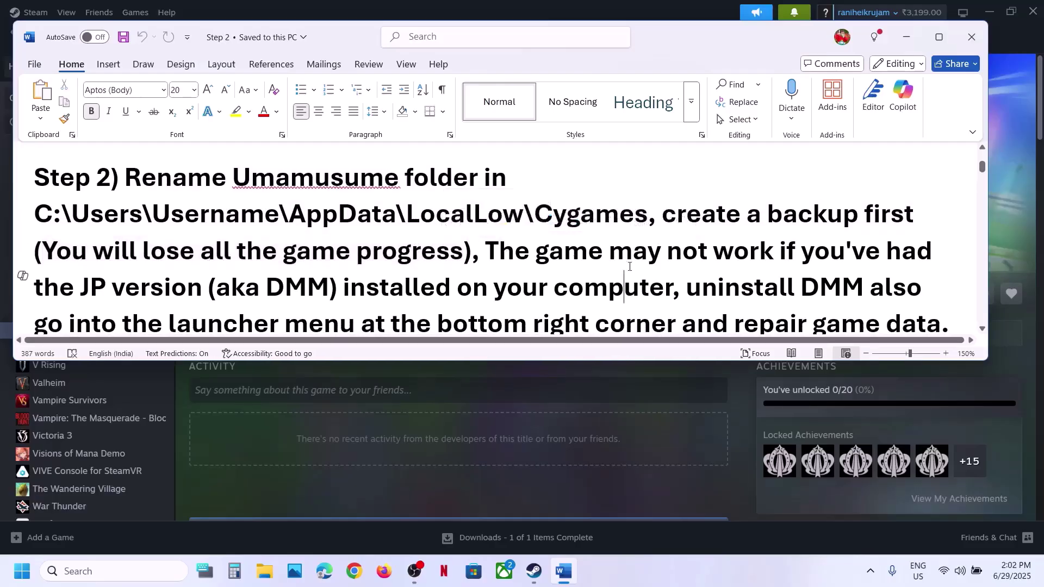
Switch to File Explorer and open the user profile folder C:\Users\Test.
left_click(257, 565)
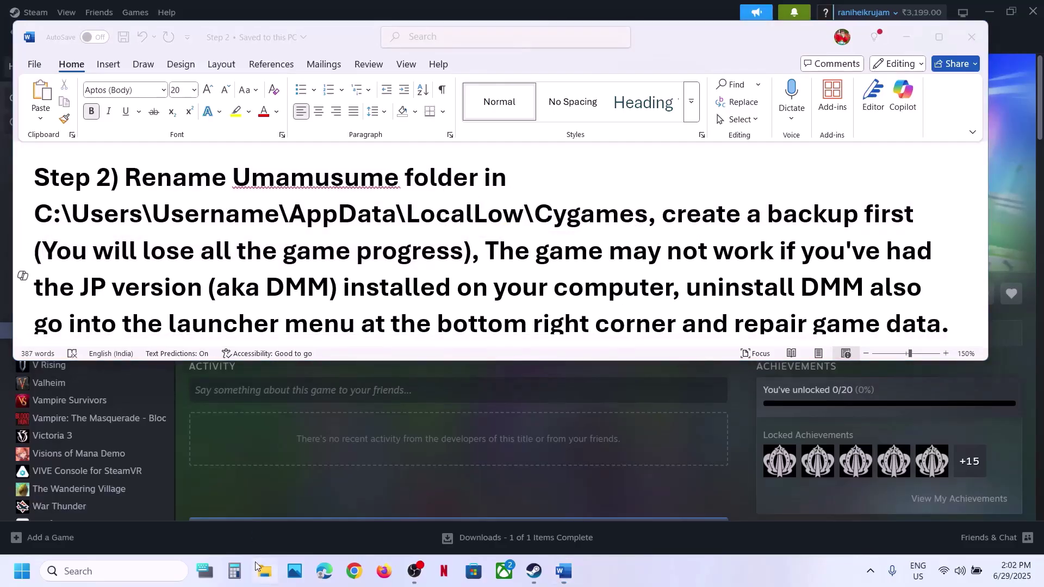
left_click(57, 348)
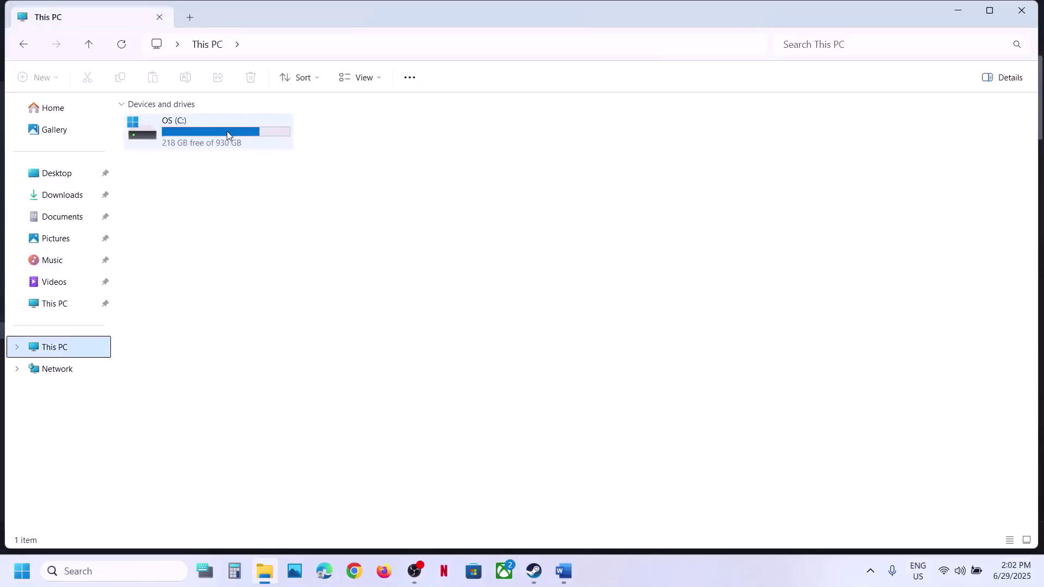
double_click(227, 135)
left_click(166, 430)
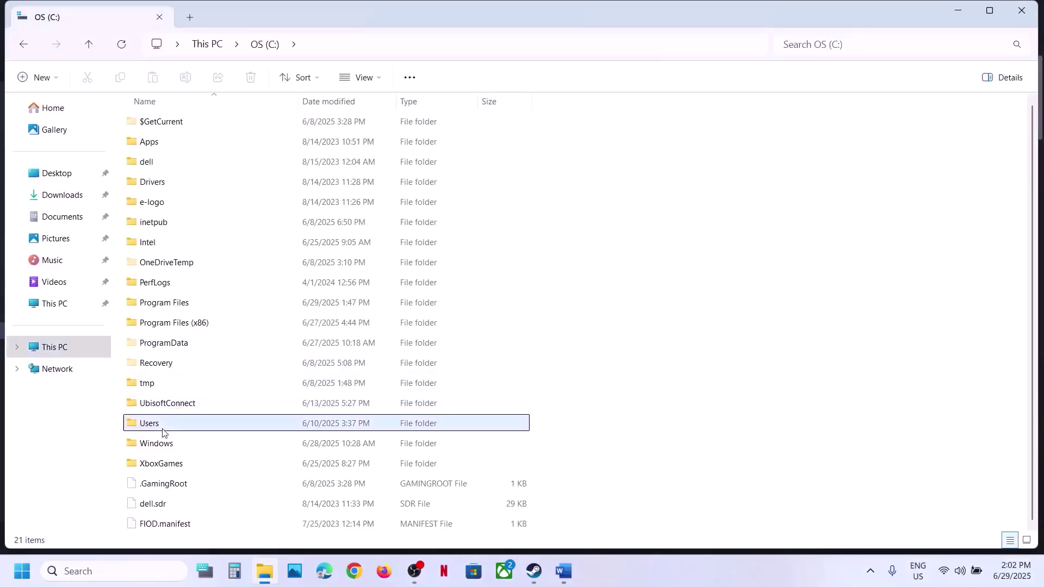
double_click(179, 430)
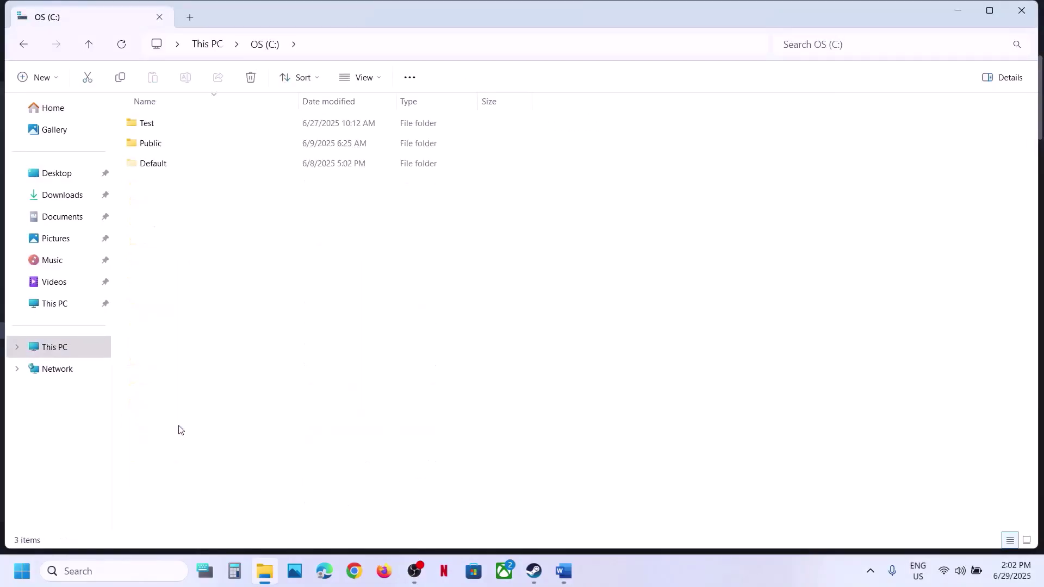
double_click(157, 127)
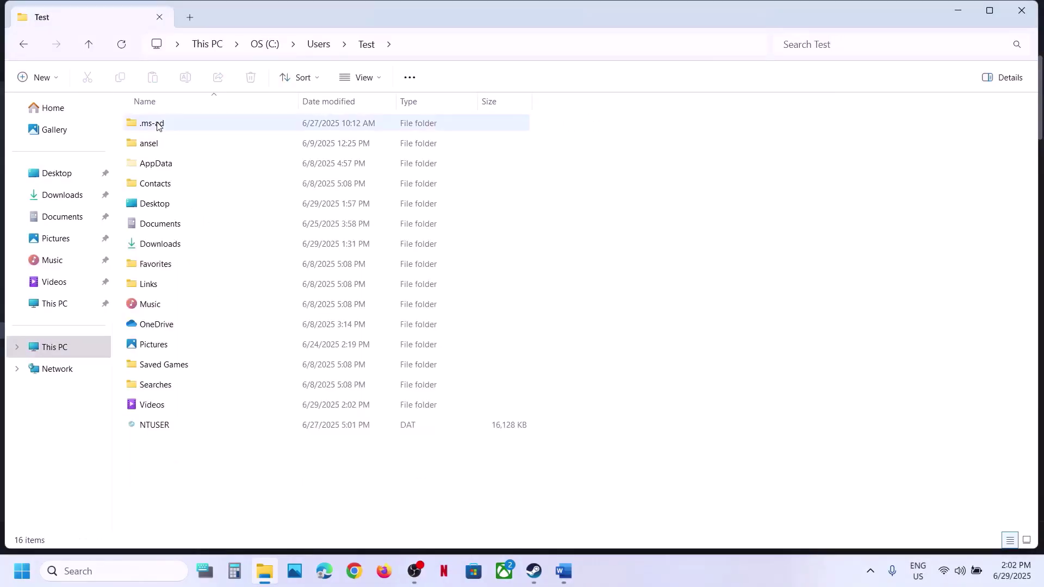
Check whether File Explorer is set to show hidden items, needed for the AppData folder.
left_click(185, 165)
left_click(380, 80)
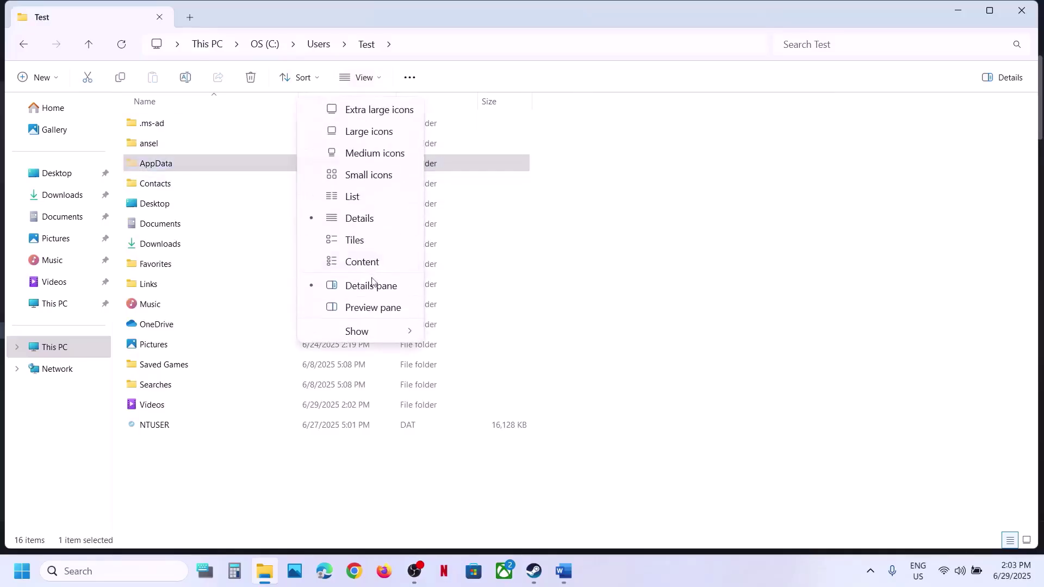
mouse_move(391, 334)
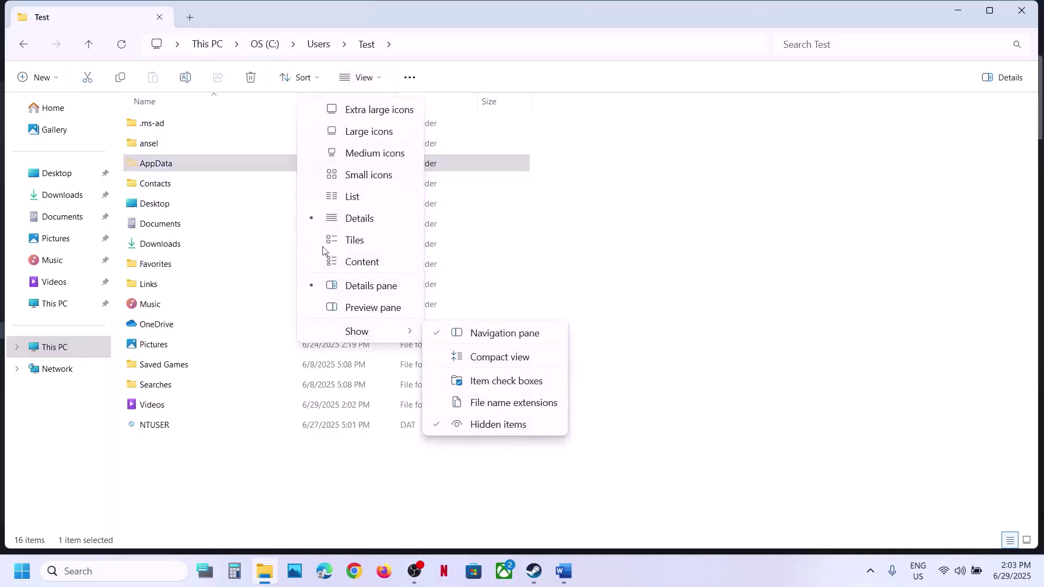
left_click(188, 164)
Open the Cygames folder inside AppData\LocalLow.
double_click(188, 164)
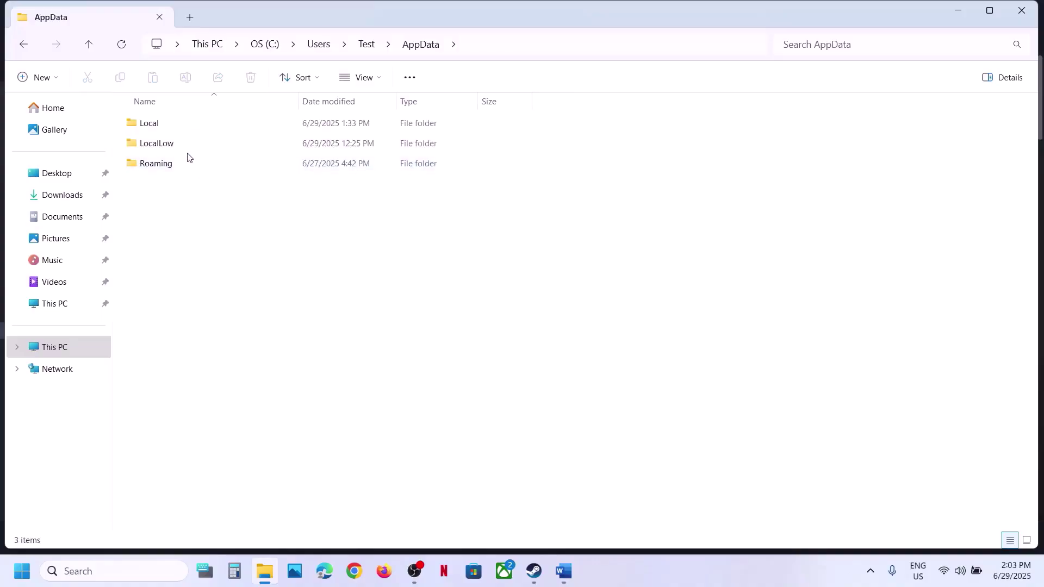
double_click(176, 146)
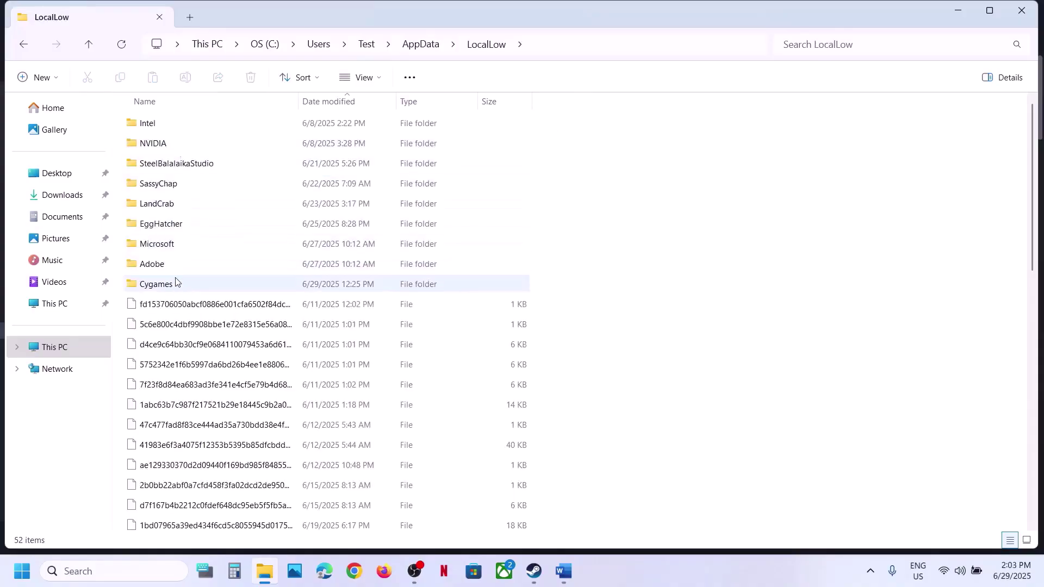
left_click(170, 289)
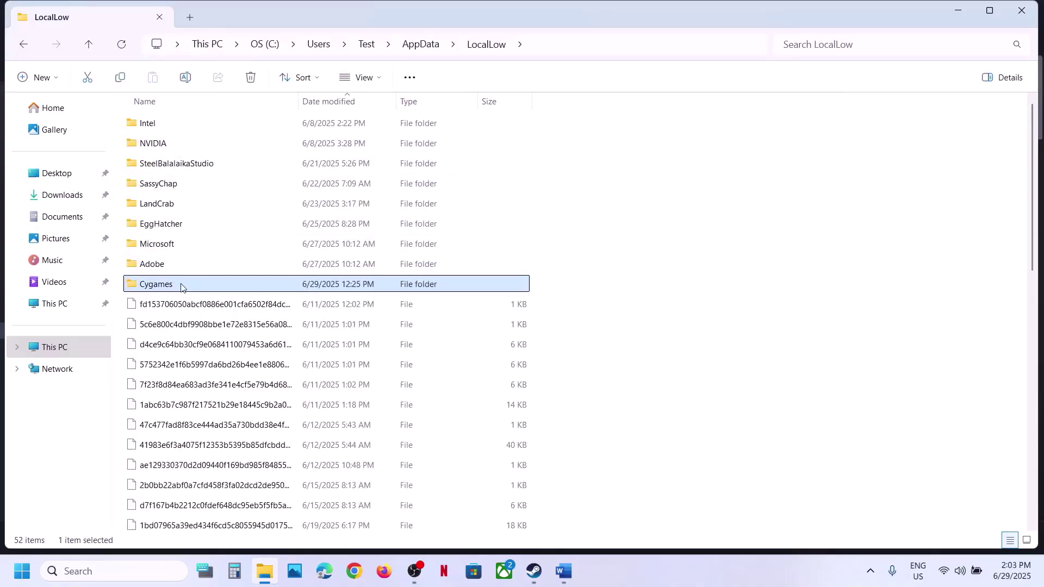
double_click(182, 287)
Back up the Umamusume folder by copying it to the desktop, placing the copy near the middle.
left_click(179, 124)
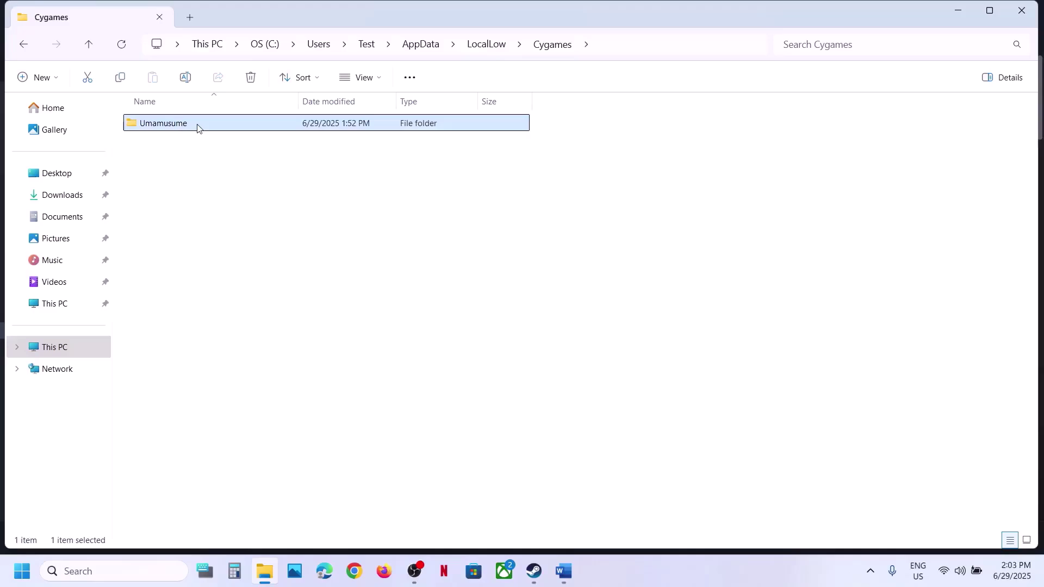
right_click(199, 129)
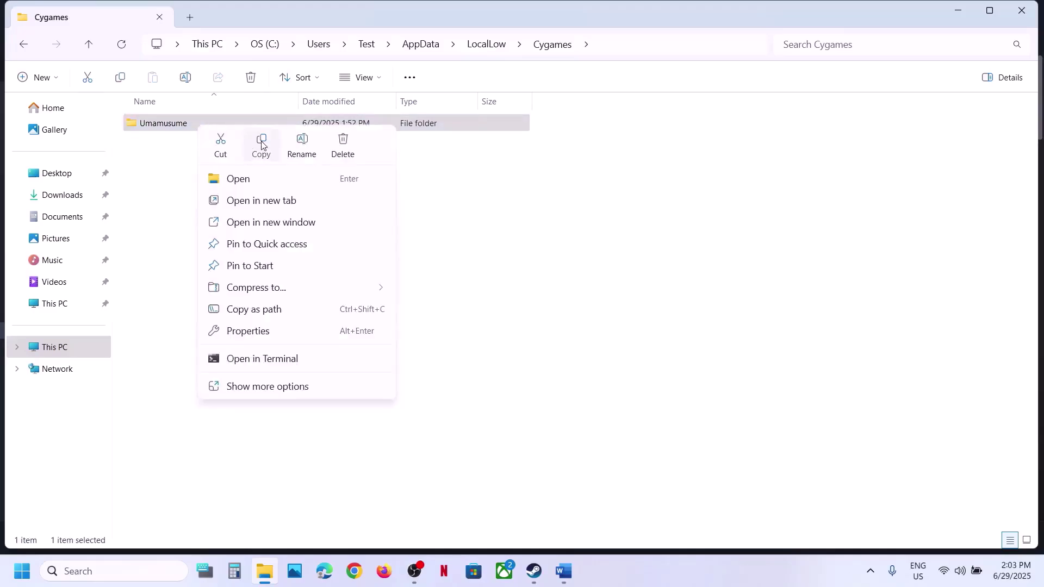
left_click(262, 143)
key("super+d")
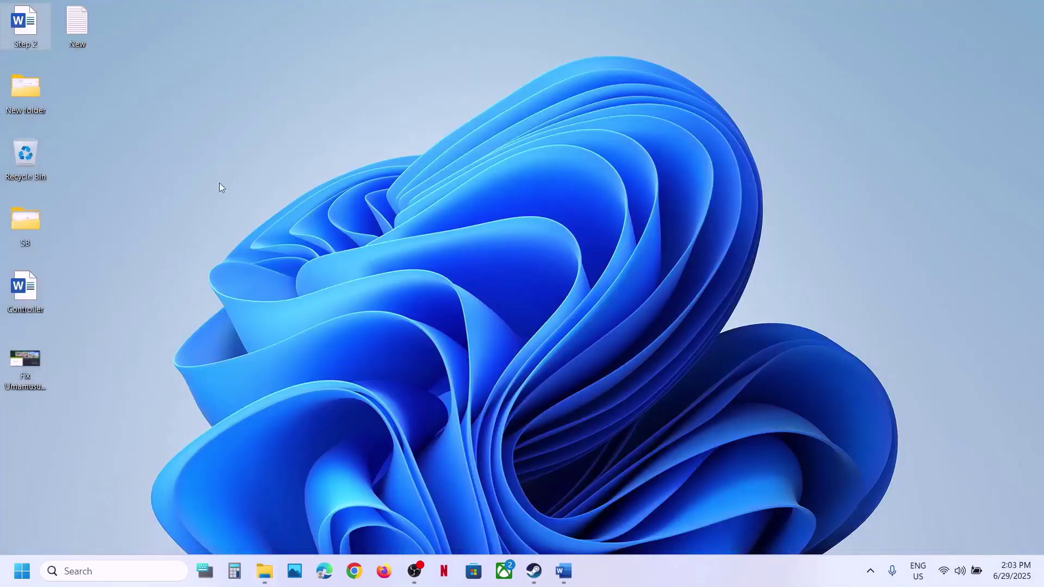
key("ctrl+v")
left_click_drag(31, 422, 469, 222)
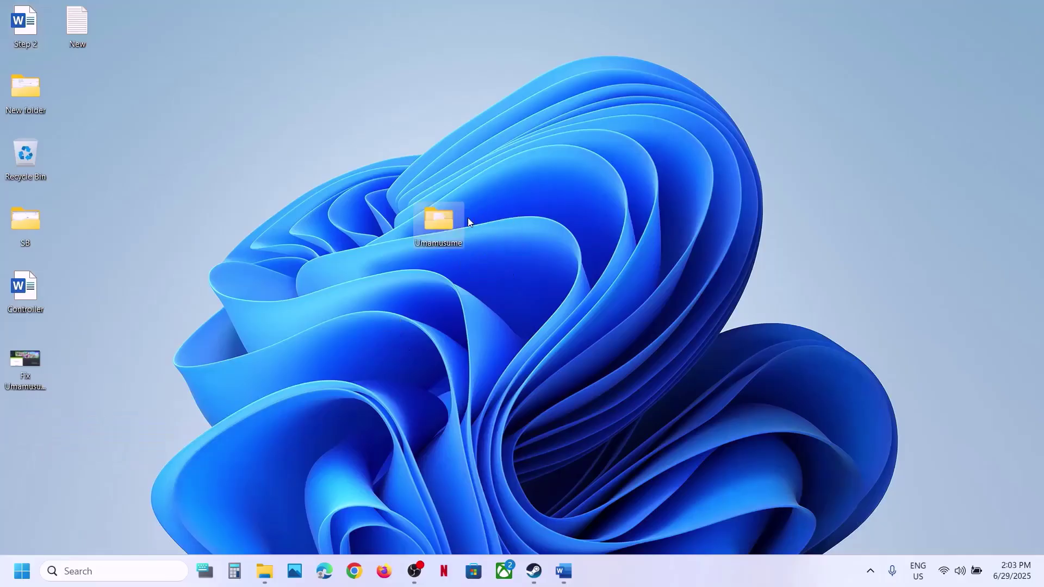
Return to the Cygames folder and rename the original Umamusume folder as Umamusume.old.
left_click(265, 571)
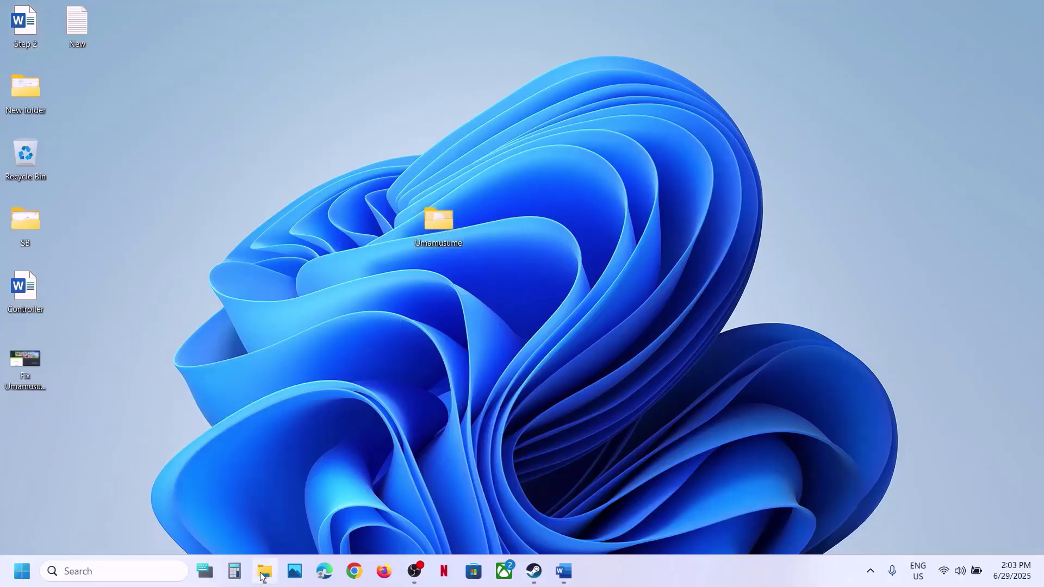
right_click(207, 125)
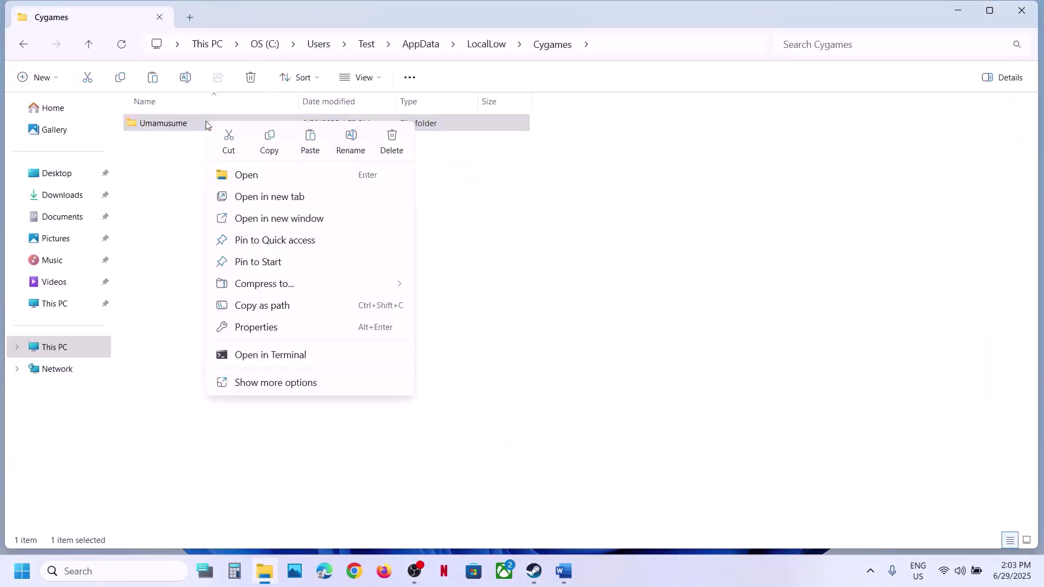
left_click(352, 141)
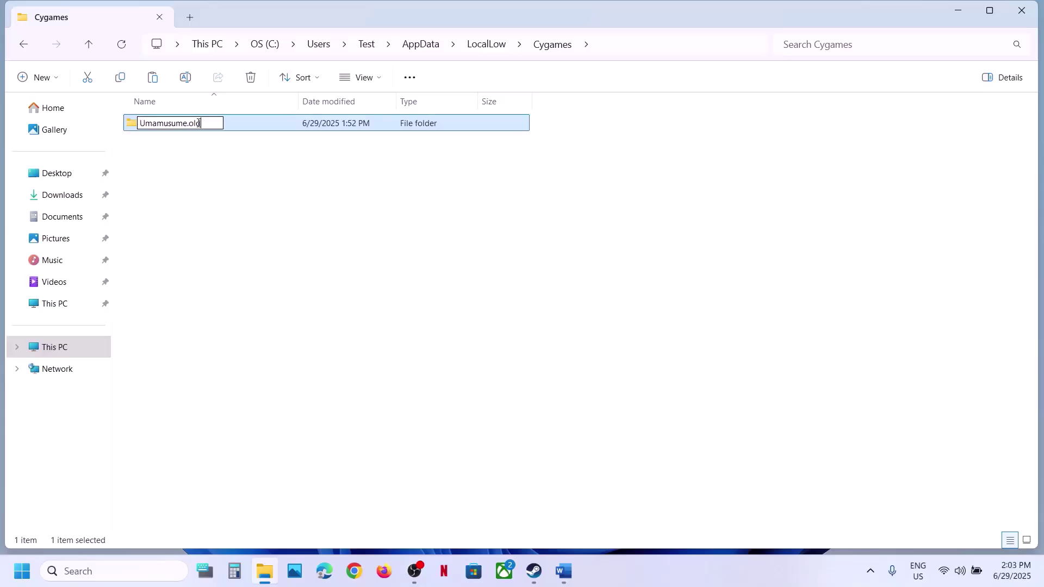
left_click(280, 201)
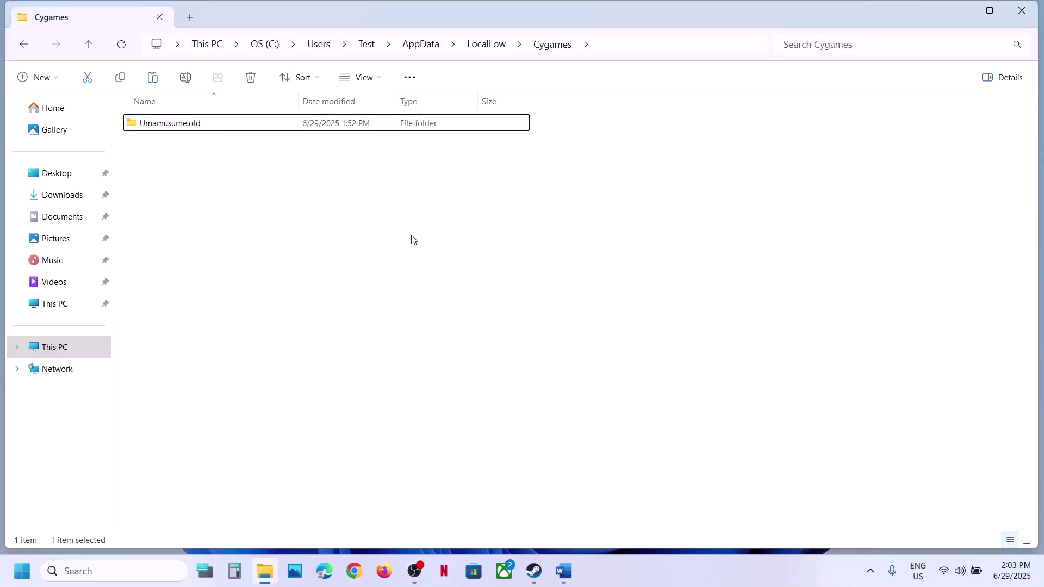
Switch to the Word document, maximize it, and read the Step 2 advice on uninstalling DMM and repairing game data.
left_click(565, 570)
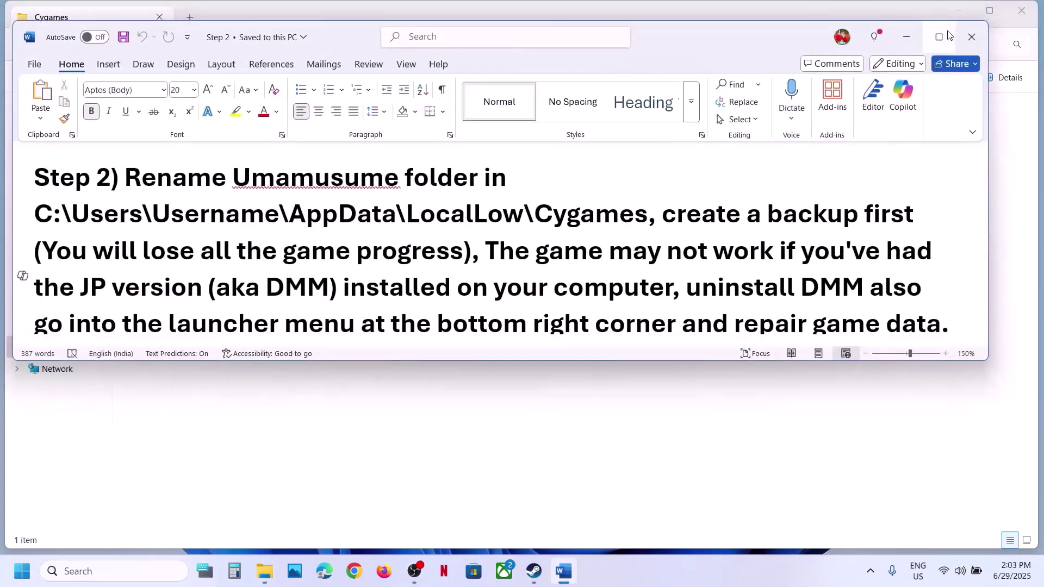
left_click(939, 37)
scroll(655, 249, "up", 2)
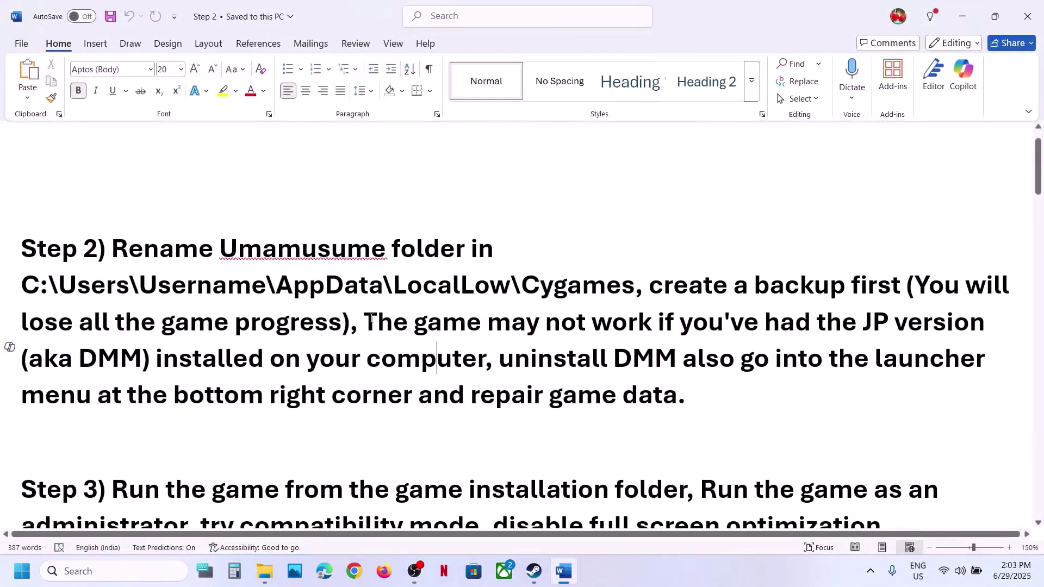
left_click_drag(371, 321, 687, 397)
left_click(736, 376)
left_click(707, 403)
Switch to Steam and run Repair Data from the Umamusume title screen, closing the completion message.
left_click(535, 573)
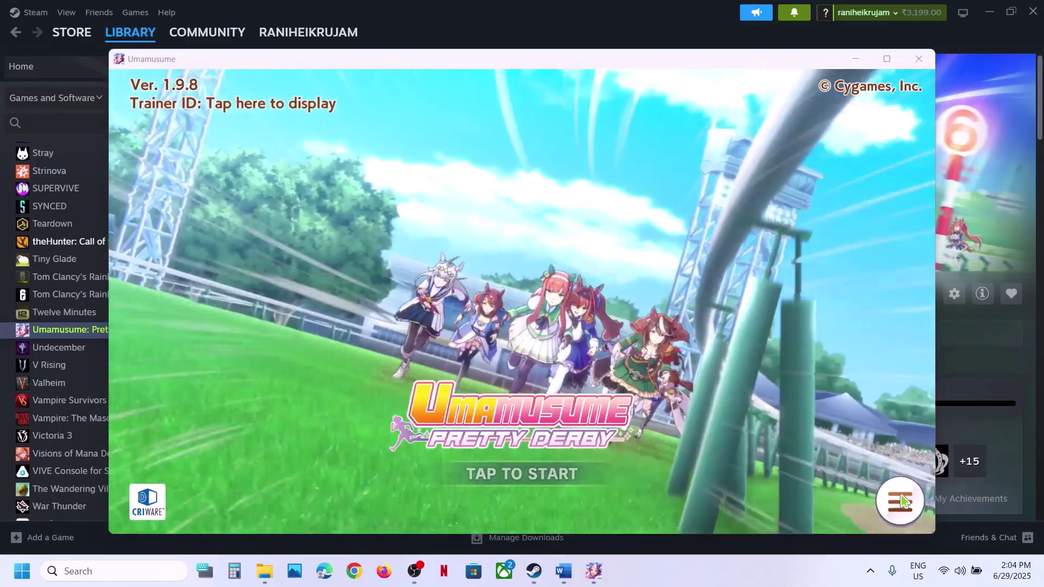
left_click(903, 500)
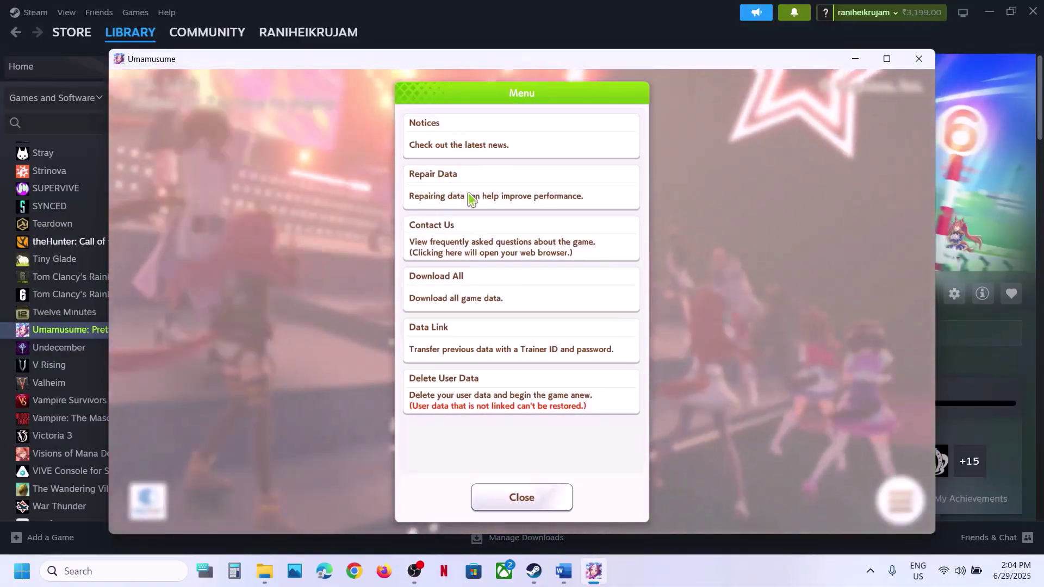
left_click(464, 193)
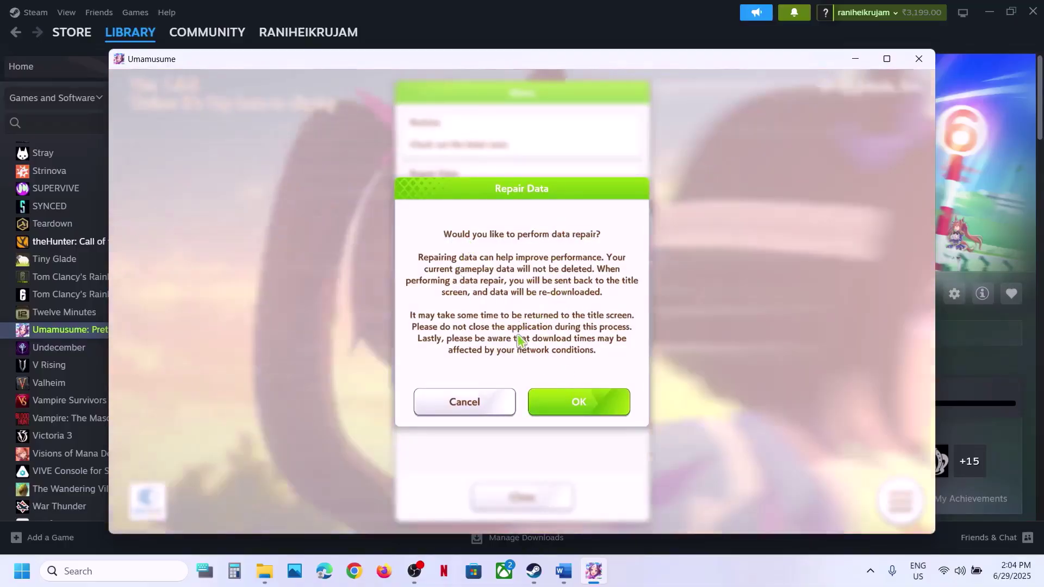
left_click(572, 403)
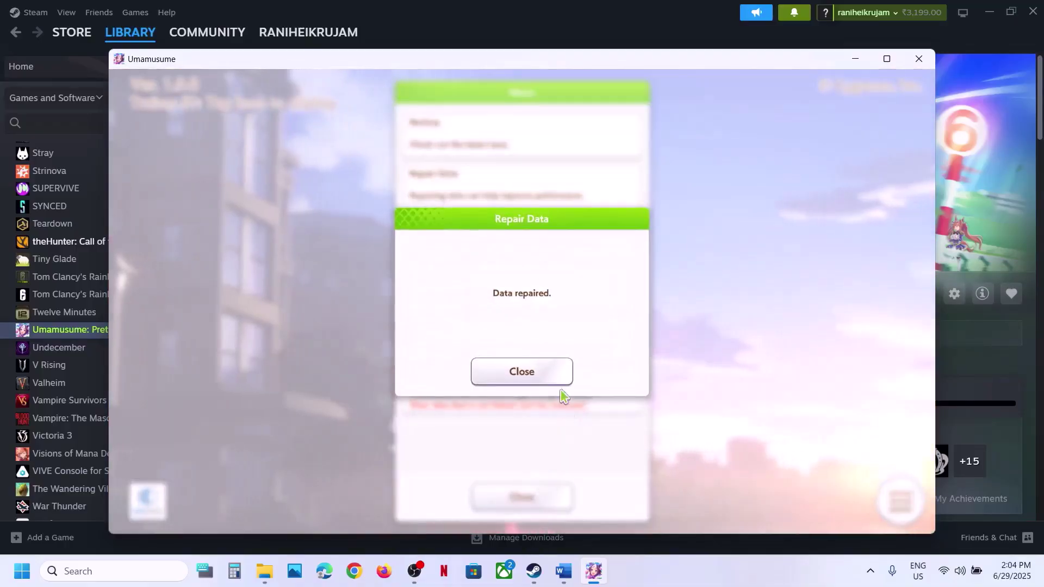
left_click(531, 372)
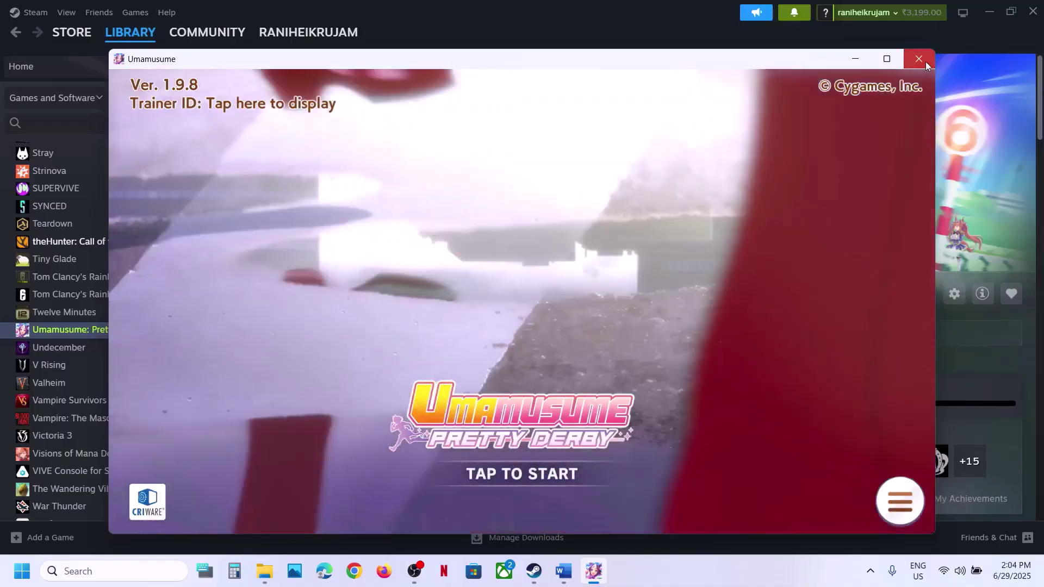
Close the Umamusume game and switch to the Word document to read and highlight the start of the Step 3 advice.
left_click(924, 60)
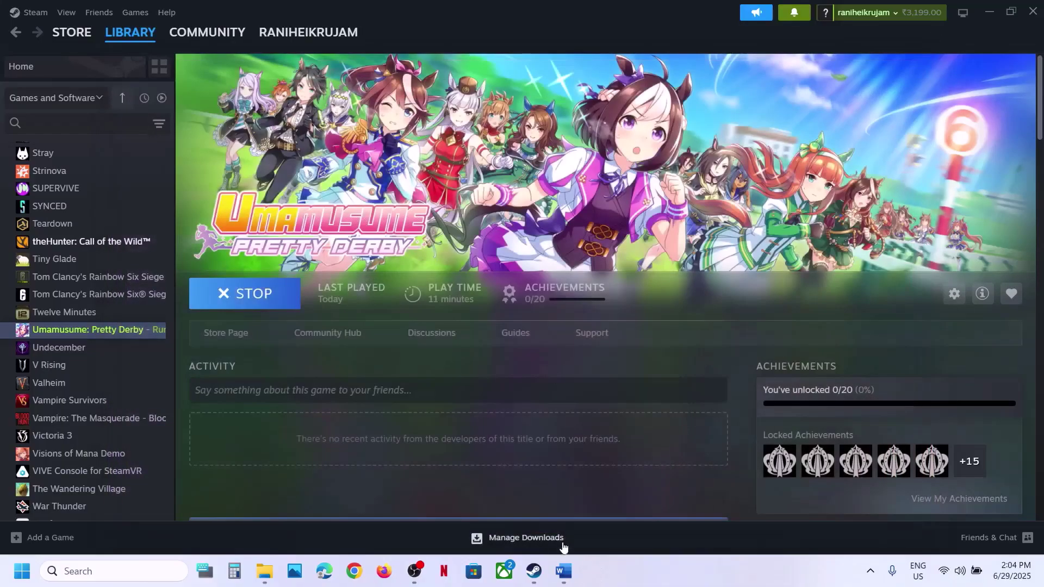
left_click(564, 571)
scroll(487, 379, "down", 3)
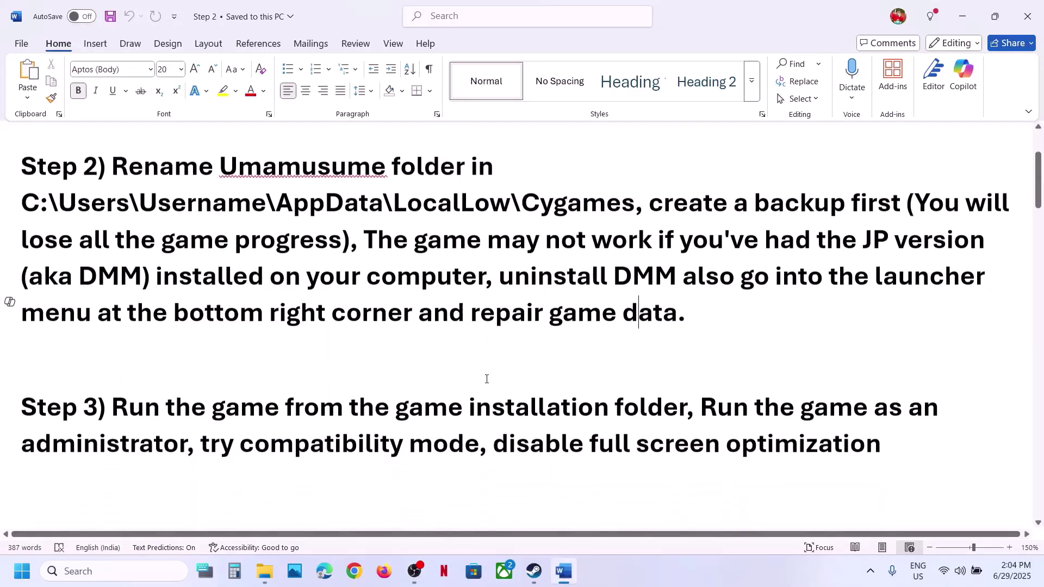
left_click_drag(131, 387, 610, 387)
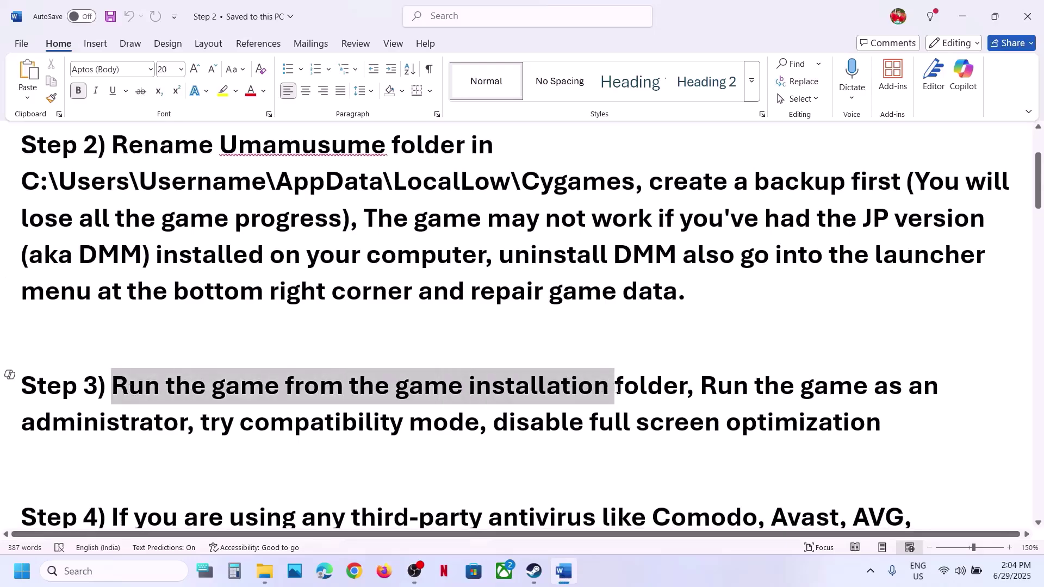
Switch to Steam, browse the local files of Umamusume: Pretty Derby, and select the UmamusumePrettyDerby application in the installation folder.
left_click(534, 571)
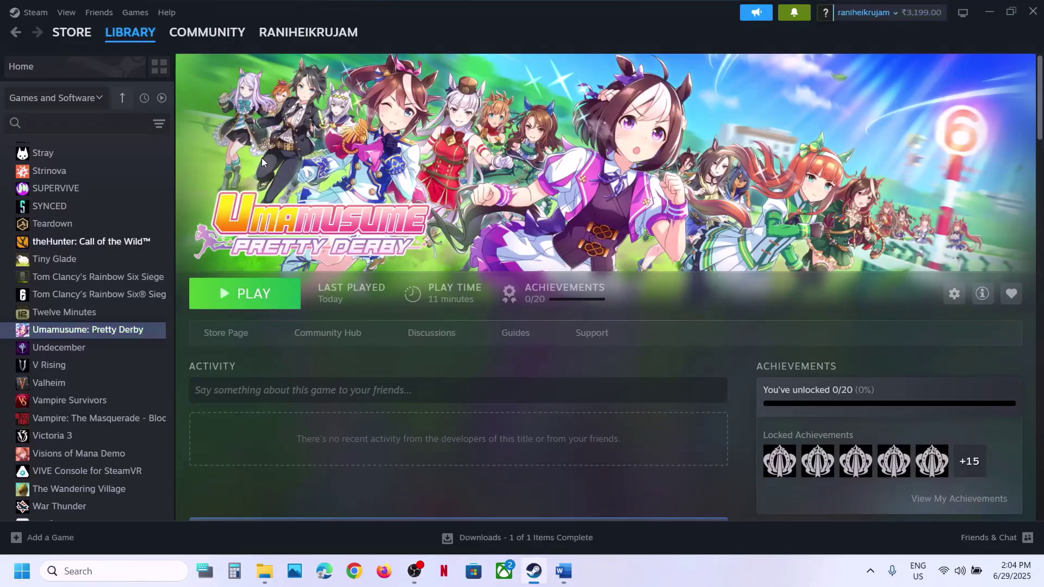
right_click(86, 332)
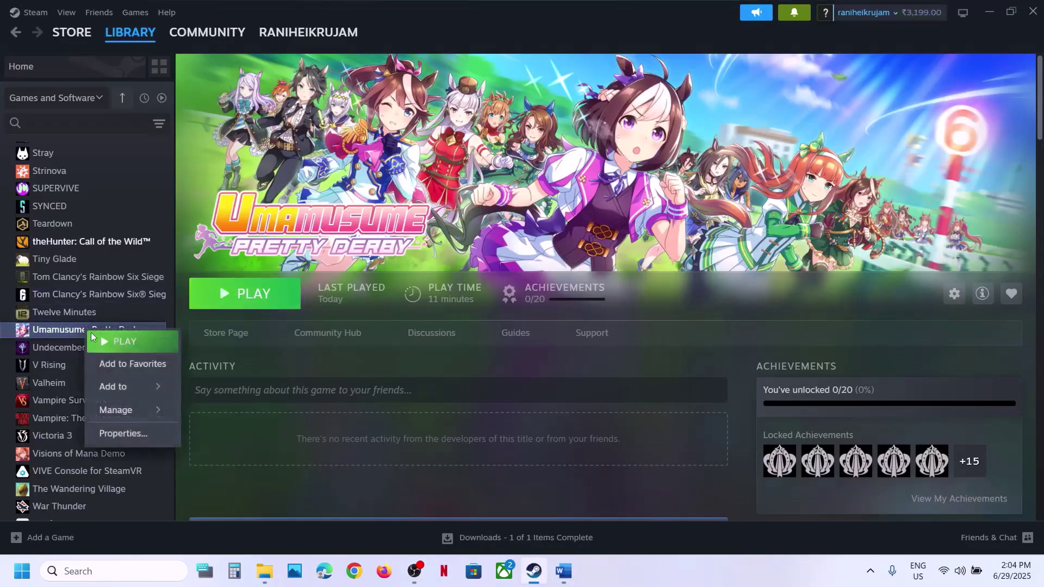
mouse_move(113, 410)
left_click(238, 307)
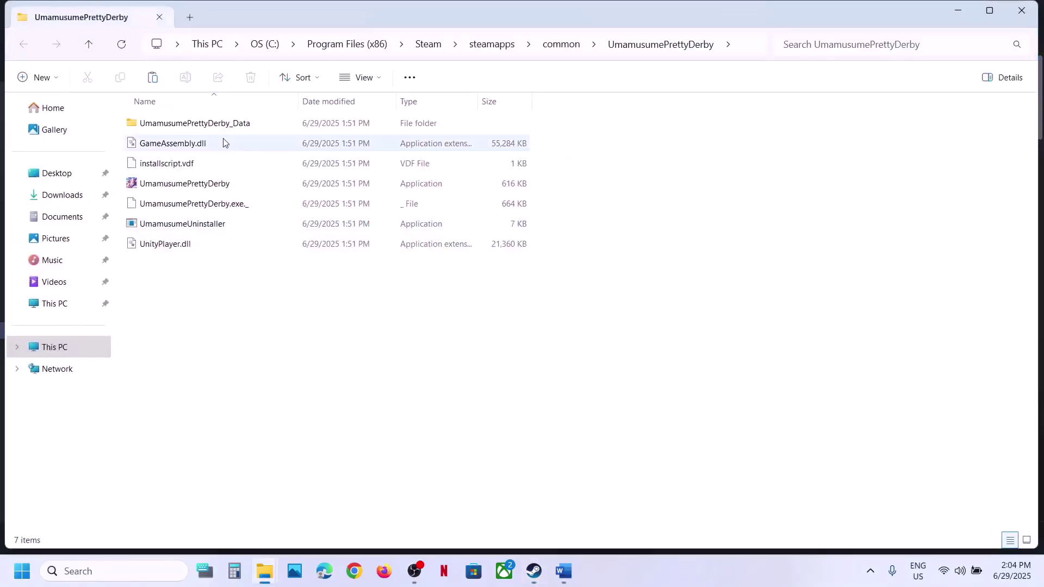
left_click(205, 186)
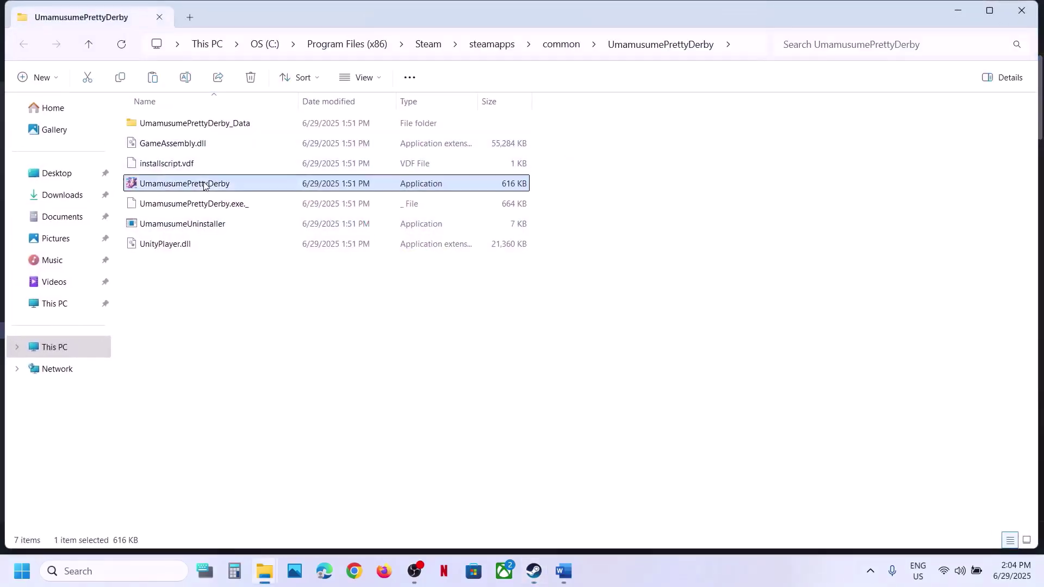
Set the UmamusumePrettyDerby application to run as an administrator and apply the change in its compatibility properties.
right_click(235, 188)
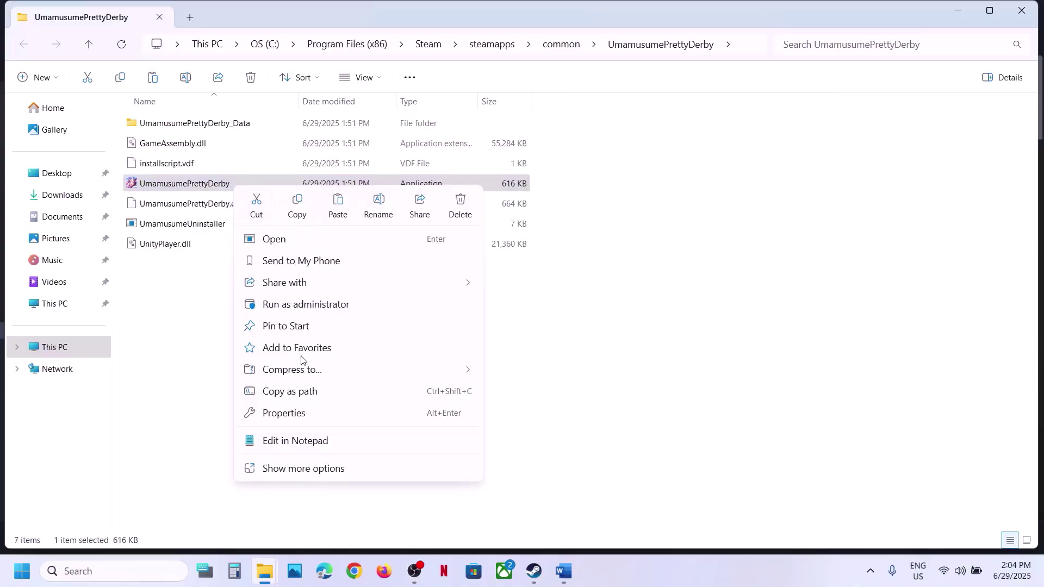
left_click(297, 414)
left_click(370, 213)
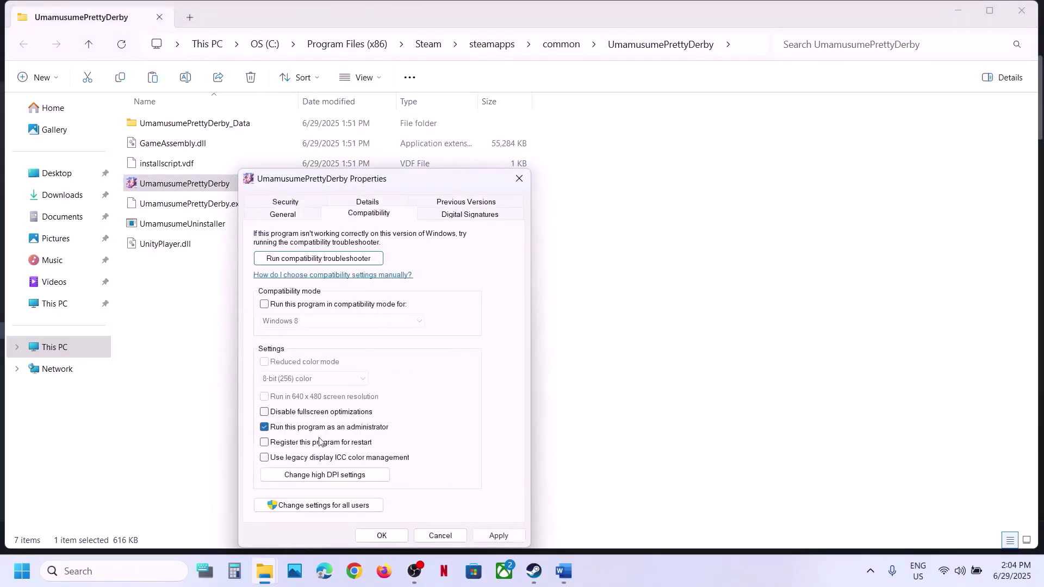
left_click(499, 536)
left_click(382, 536)
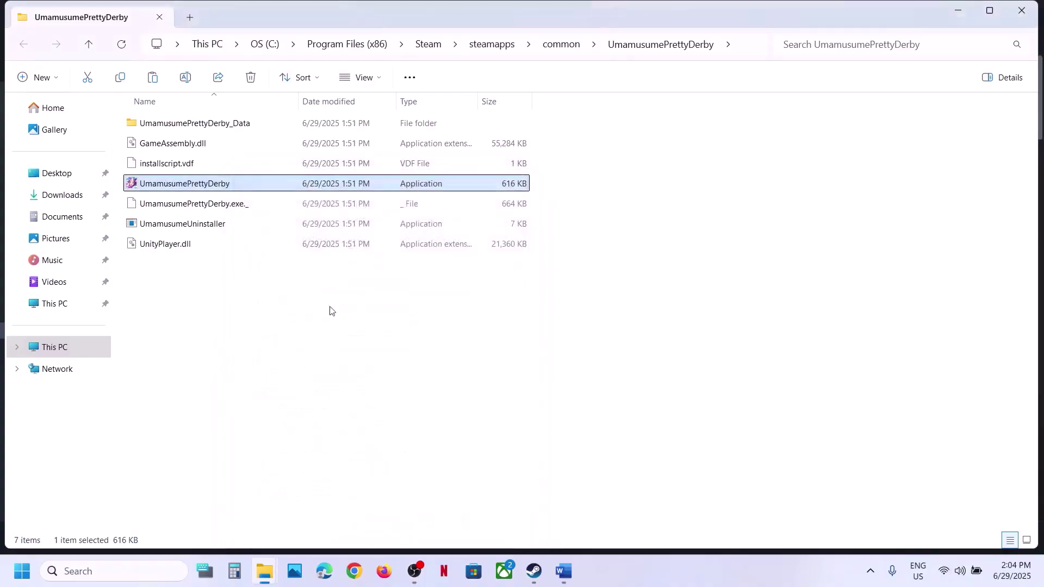
Enable compatibility mode for Windows 8 in the properties of the UmamusumePrettyDerby application and apply it.
right_click(223, 186)
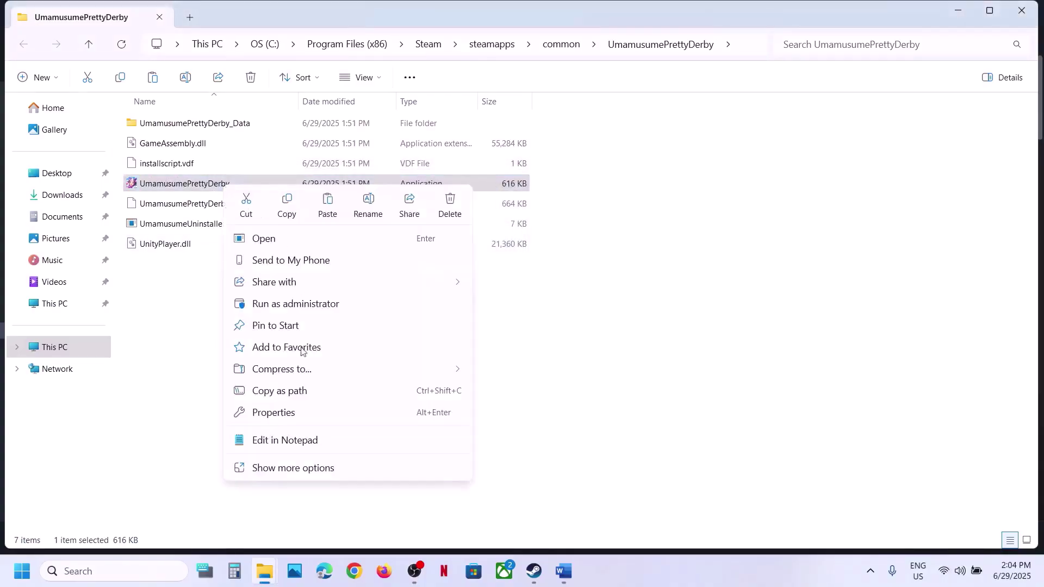
left_click(287, 413)
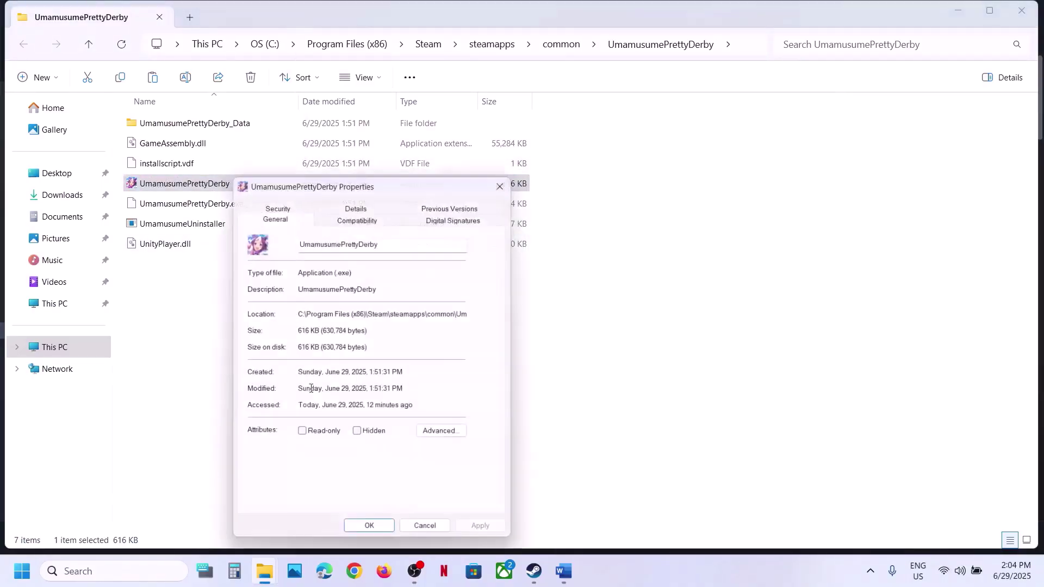
left_click(366, 218)
left_click(253, 304)
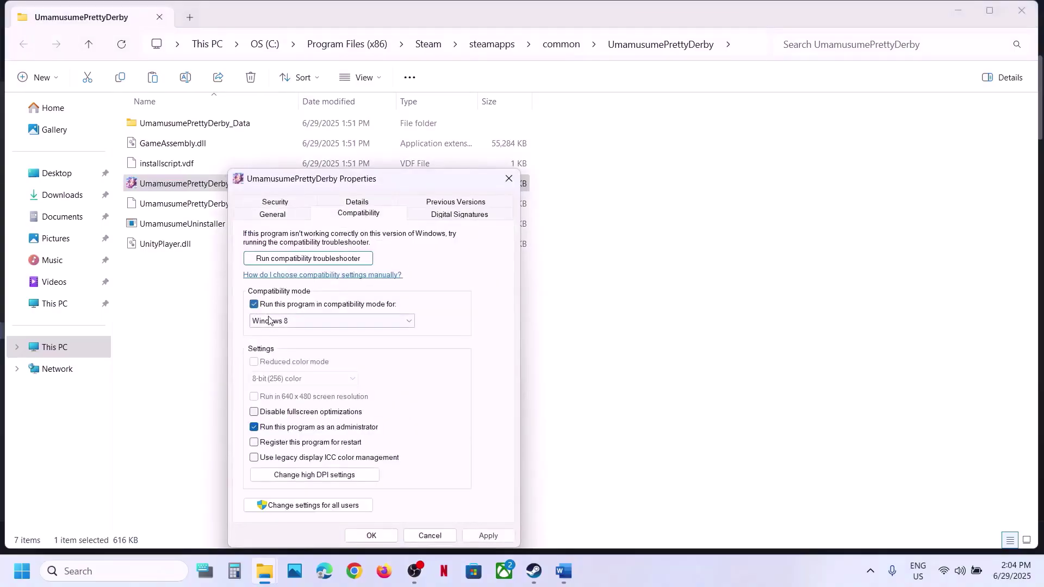
left_click(488, 535)
Set the compatibility mode to Windows 7, disable fullscreen optimizations, and save the application's properties.
left_click(340, 325)
left_click(293, 359)
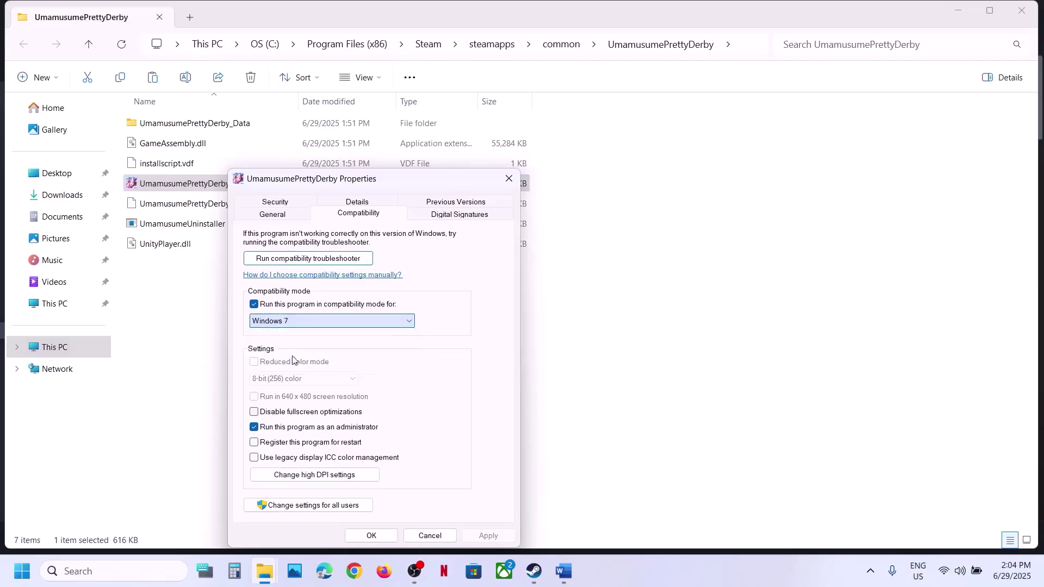
left_click(478, 537)
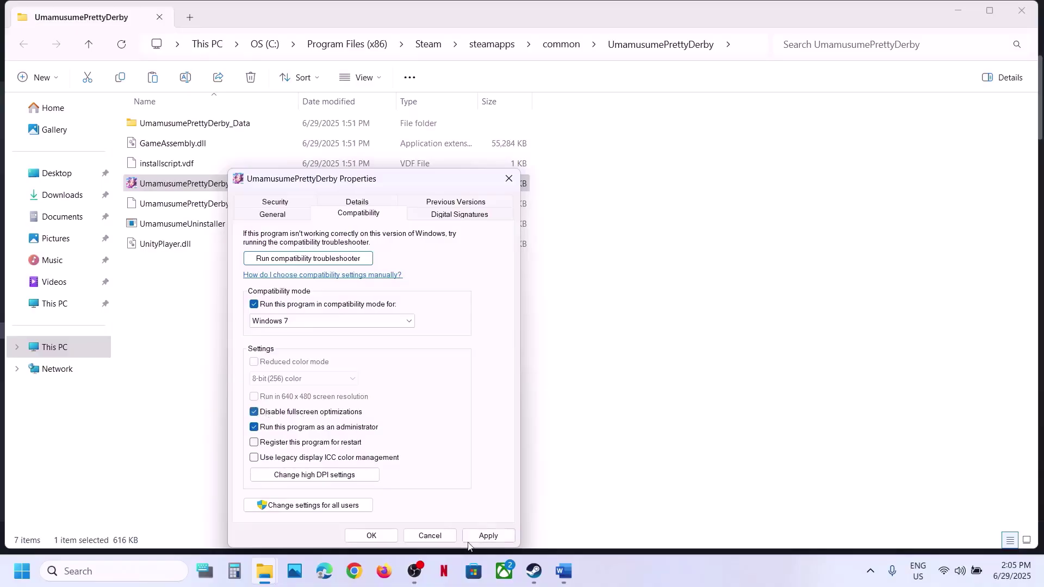
left_click(375, 534)
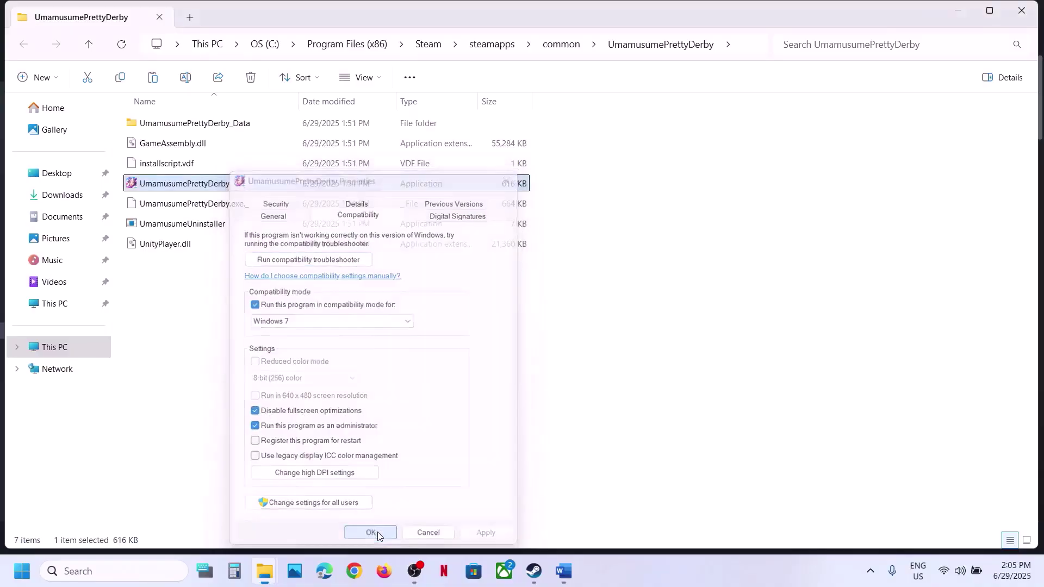
Turn off compatibility mode, Disable fullscreen optimizations, and Run this program as an administrator for the UmamusumePrettyDerby application, and save.
right_click(233, 186)
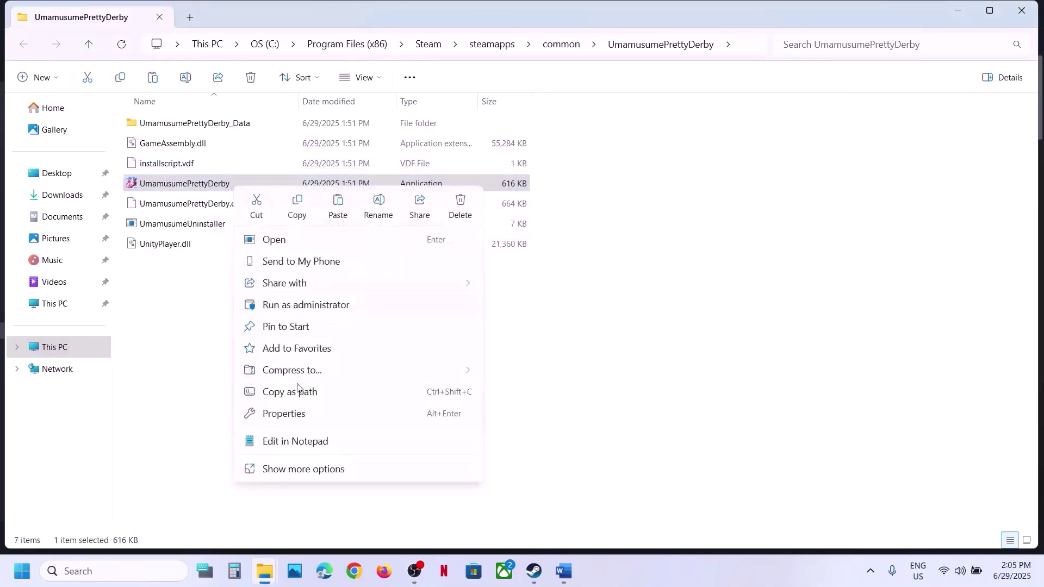
left_click(297, 413)
left_click(361, 219)
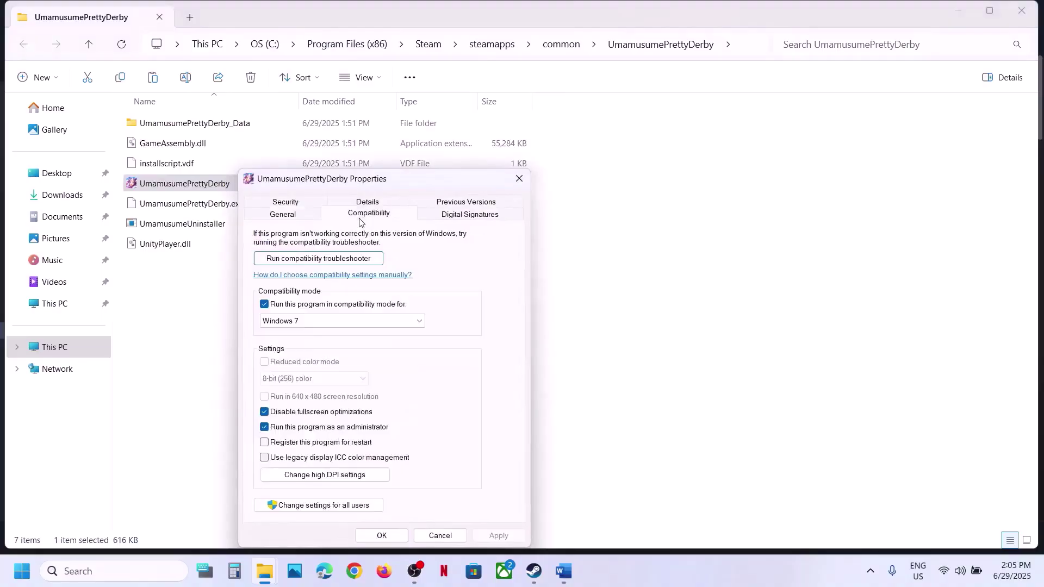
left_click(264, 304)
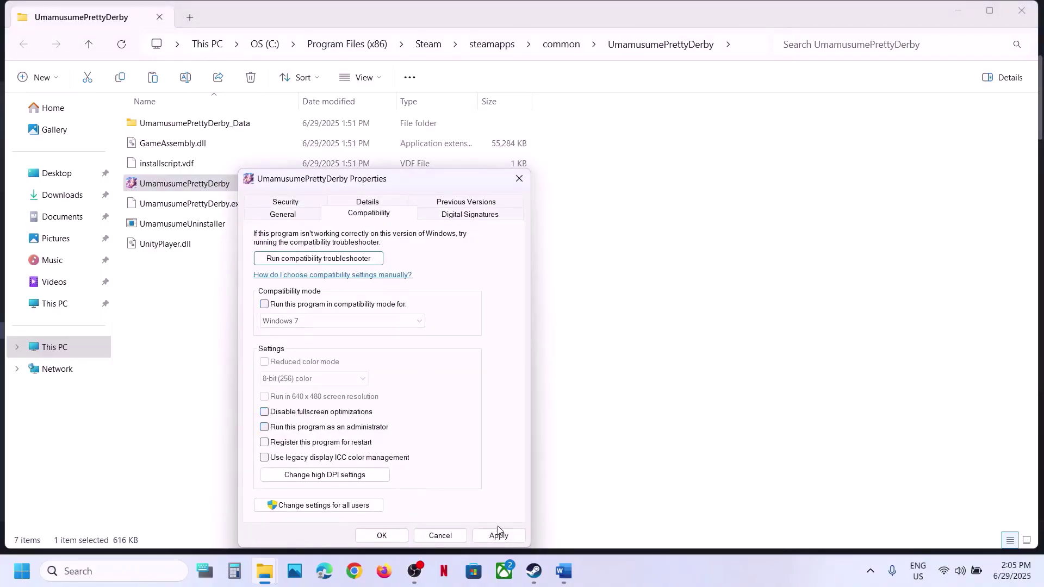
left_click(499, 535)
left_click(382, 535)
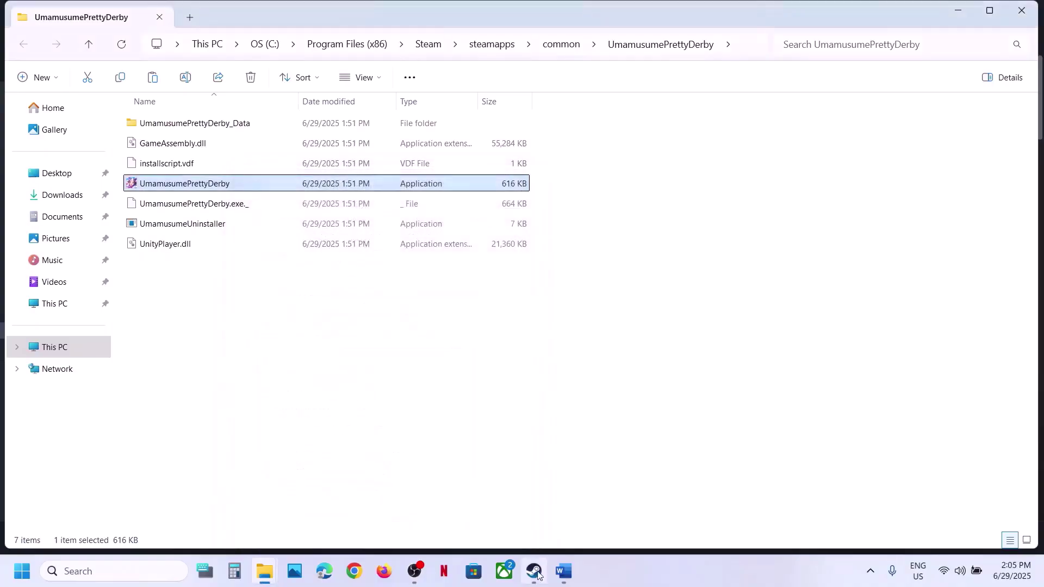
Switch to the Word document and read the Step 4 advice on allowing the game exe through antivirus programs and Windows Security.
left_click(535, 572)
left_click(563, 573)
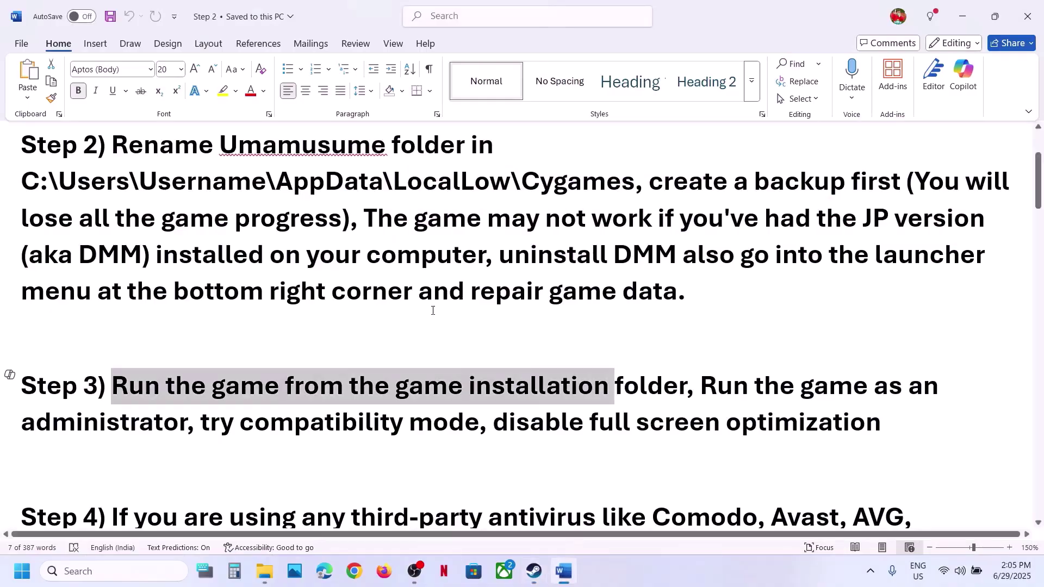
scroll(433, 310, "down", 5)
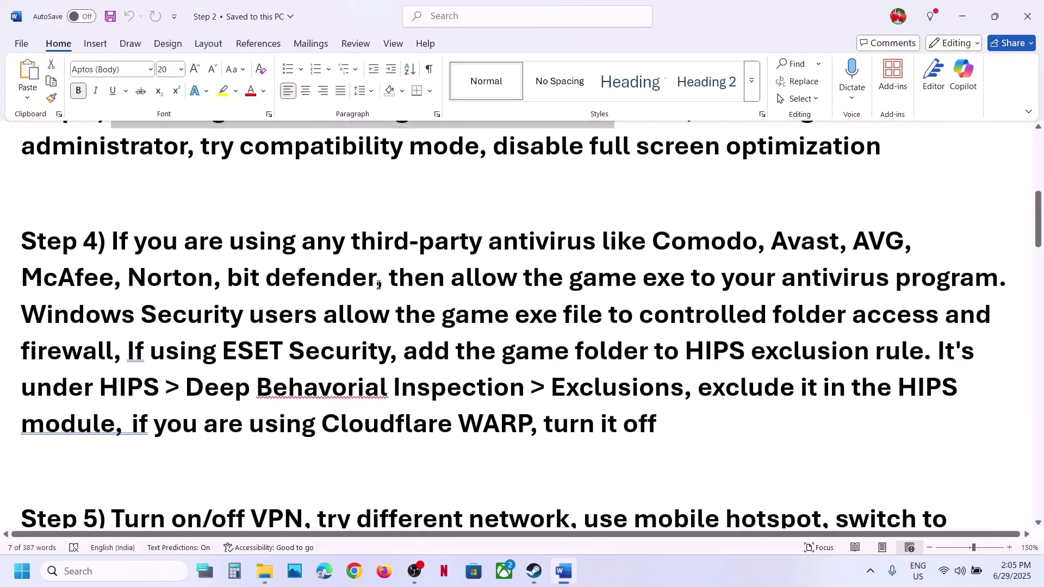
scroll(375, 284, "up", 2)
scroll(310, 293, "down", 1)
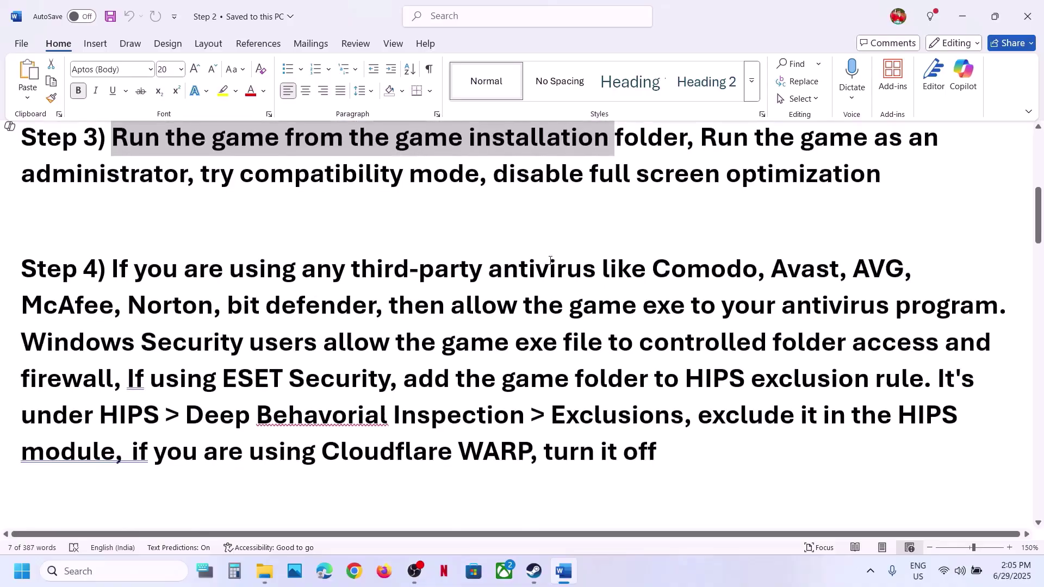
left_click_drag(550, 261, 517, 305)
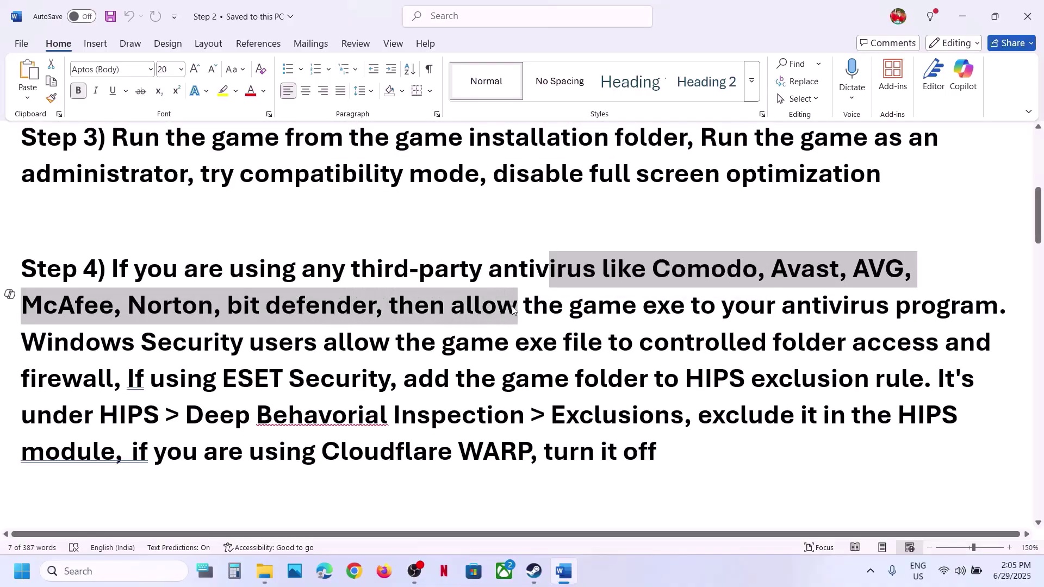
left_click(514, 307)
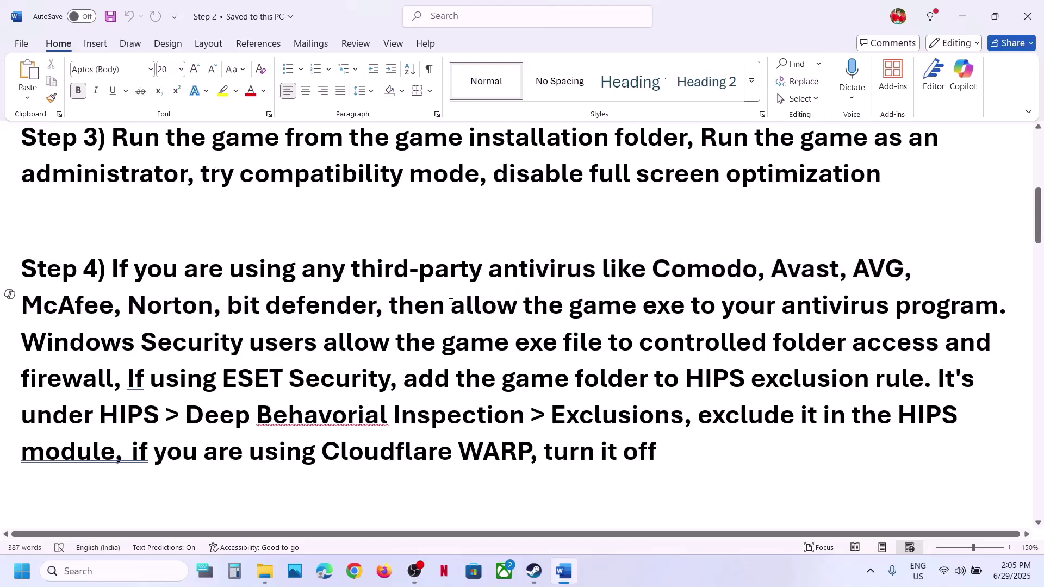
left_click_drag(474, 309, 660, 314)
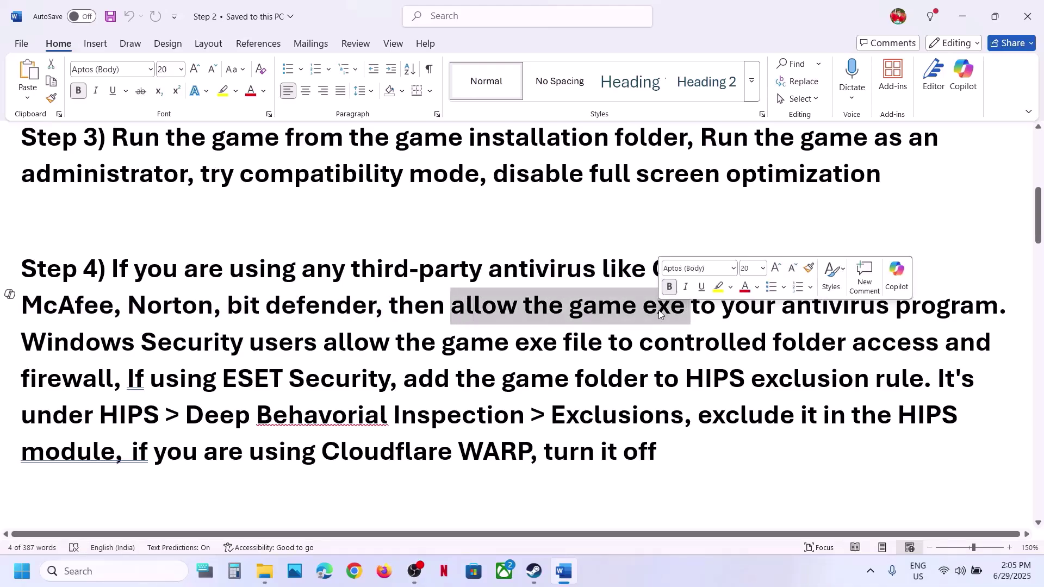
left_click_drag(693, 308, 22, 343)
left_click(245, 340)
Open Windows Settings and go through Privacy & security and Windows Security to Virus & threat protection.
key("super+i")
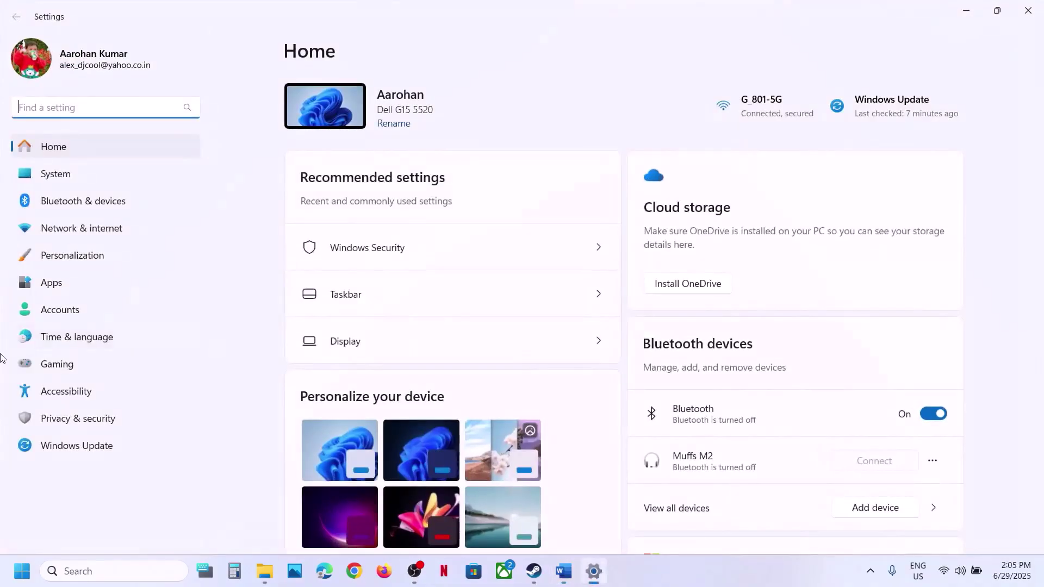
left_click(91, 427)
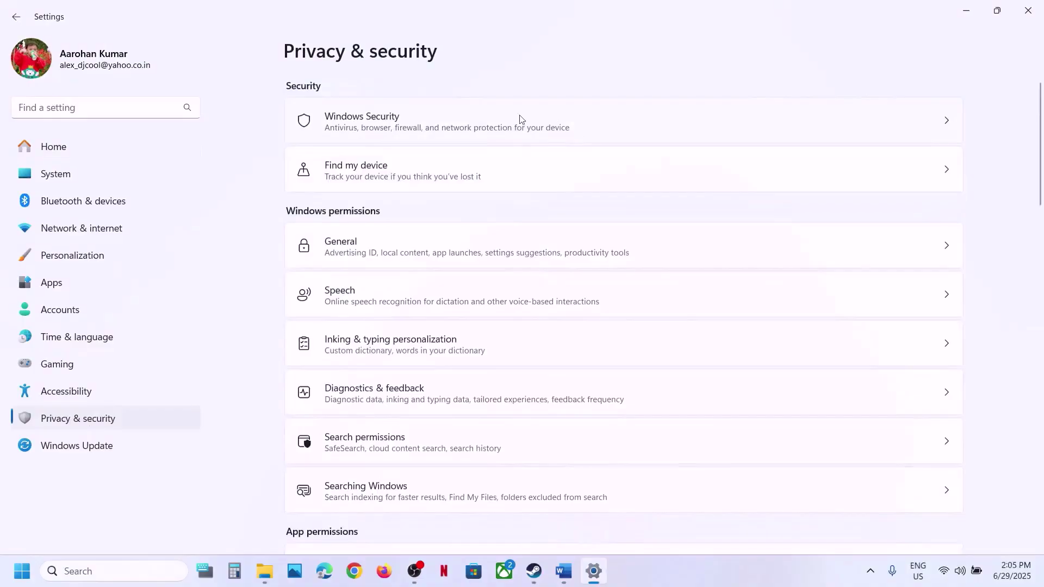
left_click(387, 123)
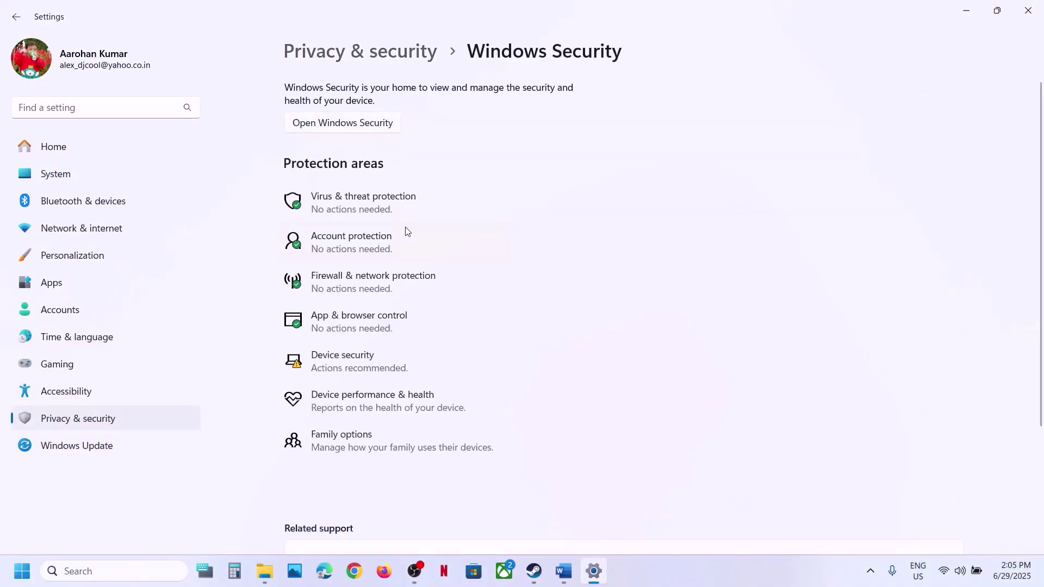
scroll(408, 232, "down", 1)
left_click(354, 181)
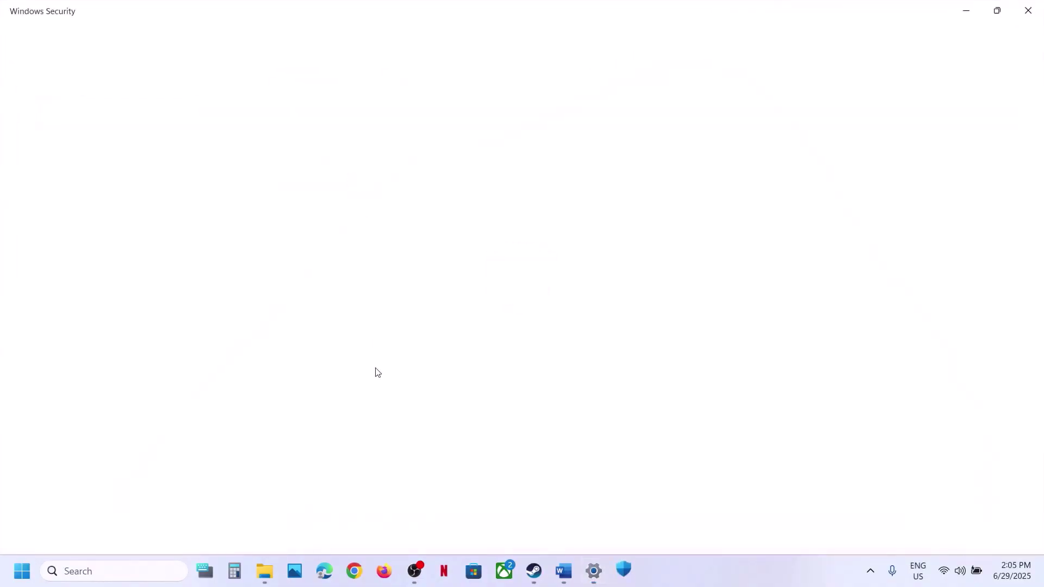
Open the ransomware protection page for allowing an app through Controlled folder access, and approve the User Account Control request.
scroll(376, 370, "down", 3)
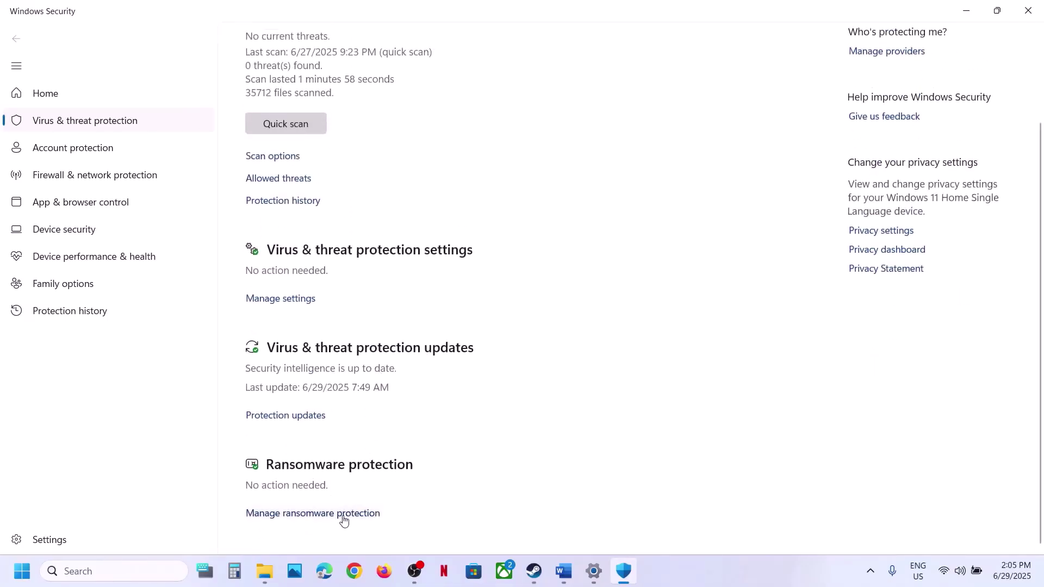
left_click(330, 515)
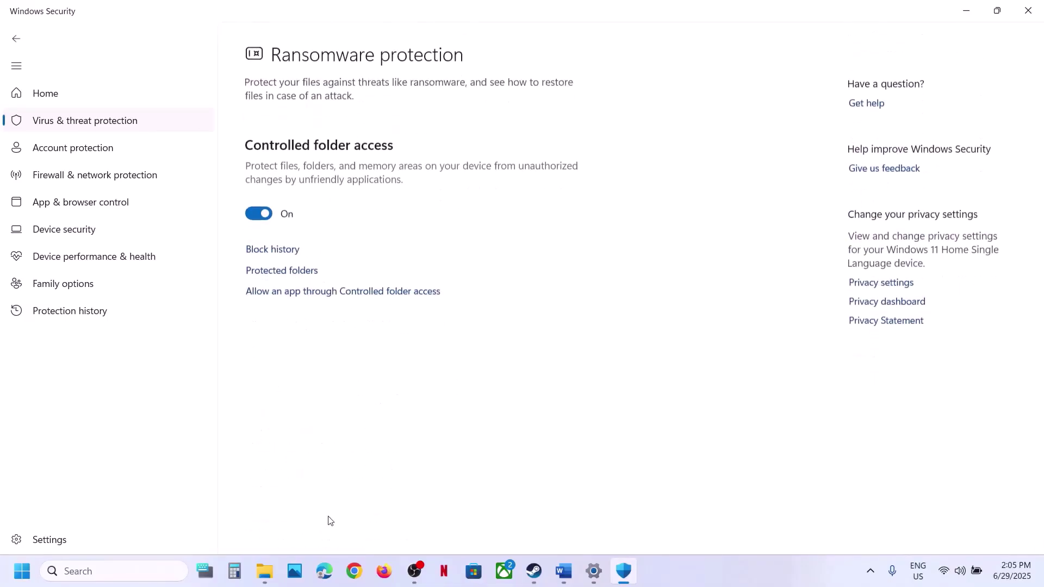
left_click(319, 287)
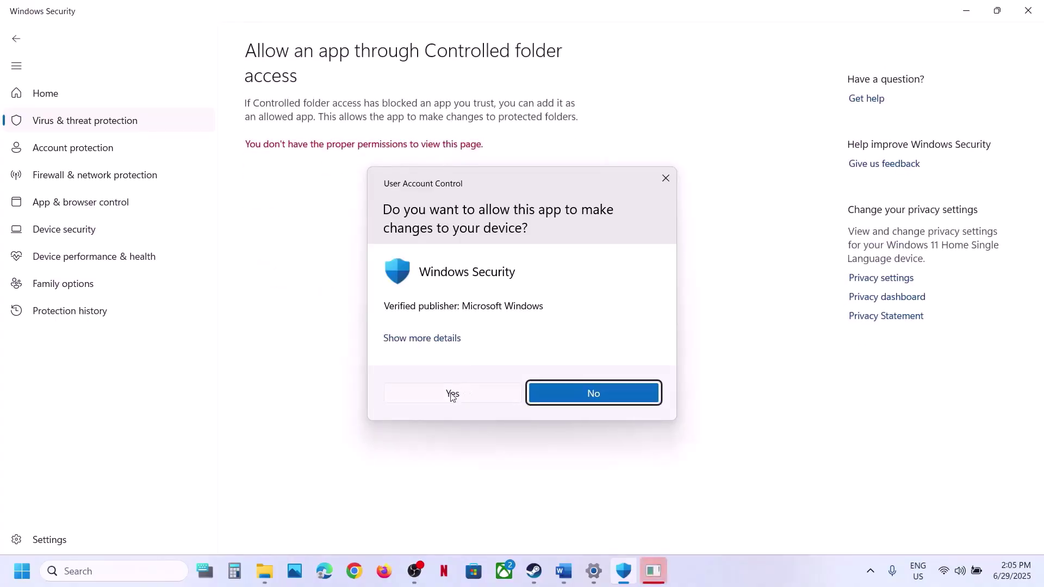
left_click(451, 395)
Add the UmamusumePrettyDerby application from Steam\steamapps\common\UmamusumePrettyDerby as an allowed app for Controlled folder access.
scroll(450, 217, "down", 2)
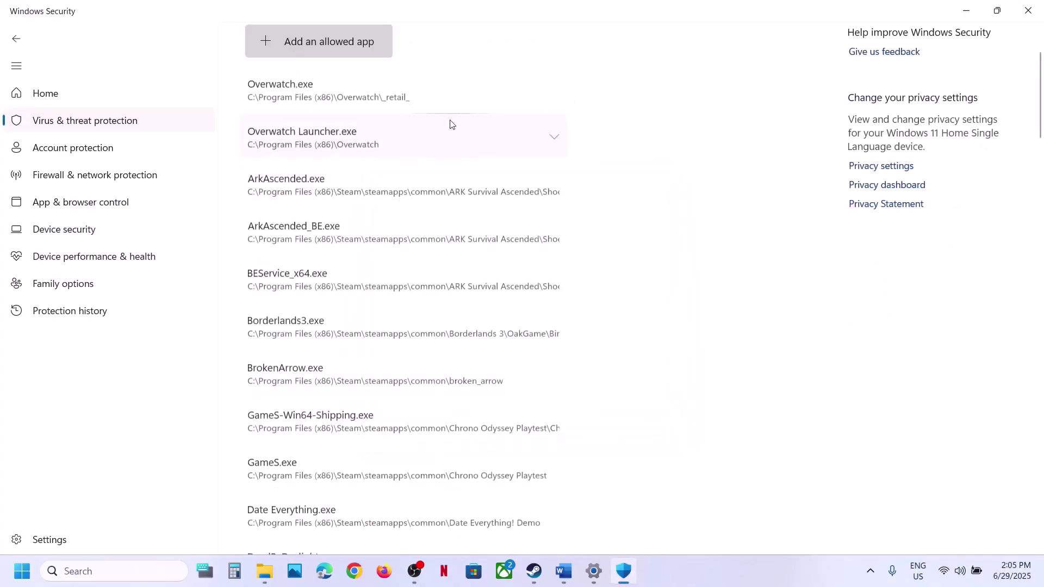
left_click(328, 53)
left_click(338, 97)
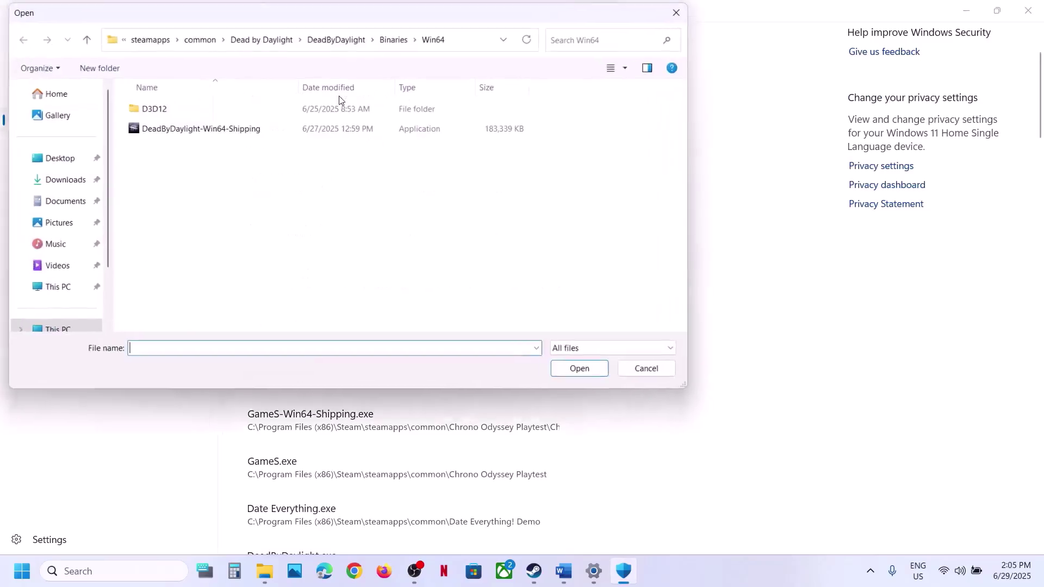
left_click(204, 45)
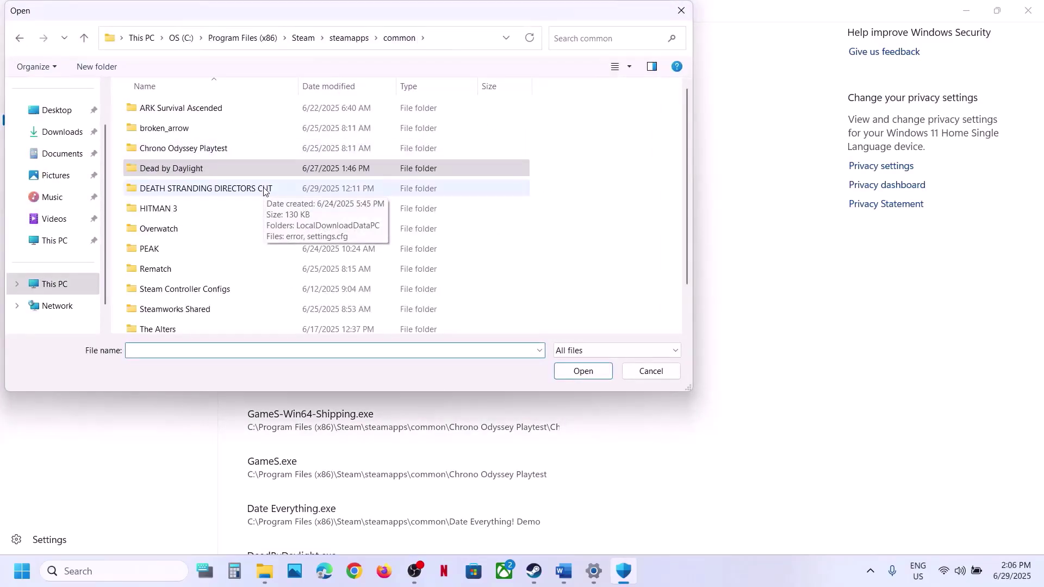
scroll(264, 190, "down", 1)
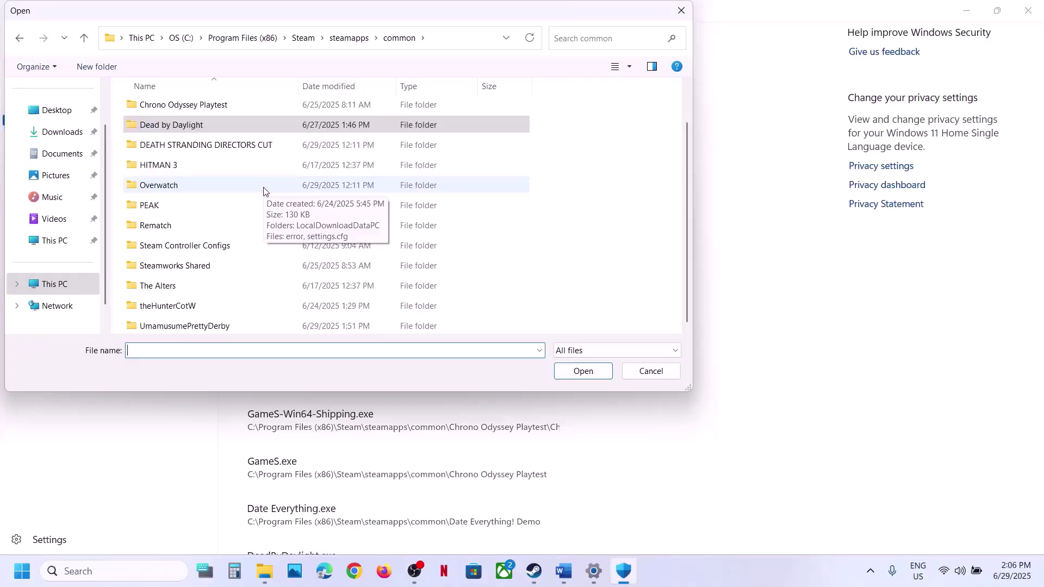
double_click(195, 326)
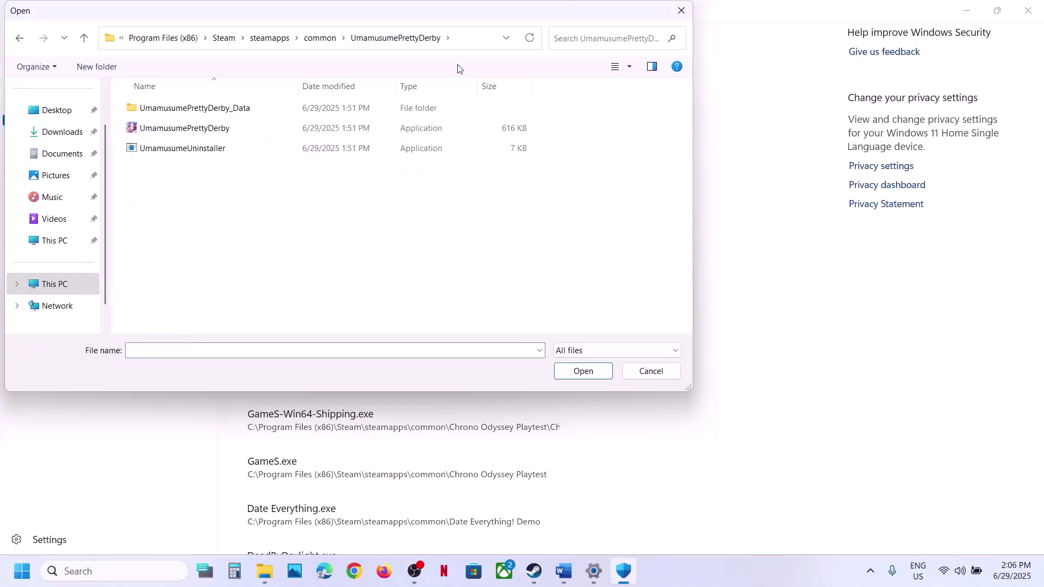
left_click(457, 43)
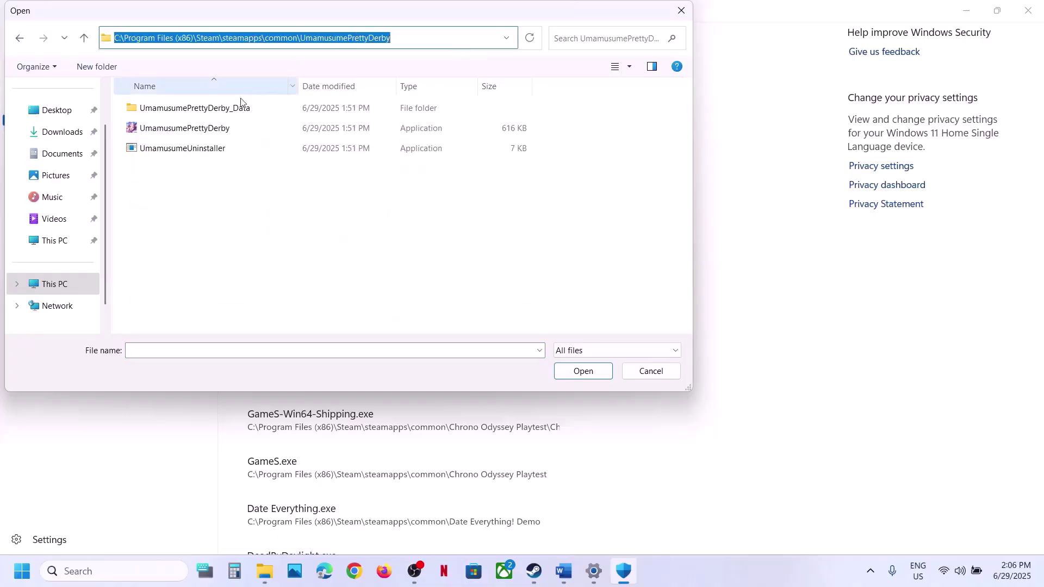
left_click(180, 130)
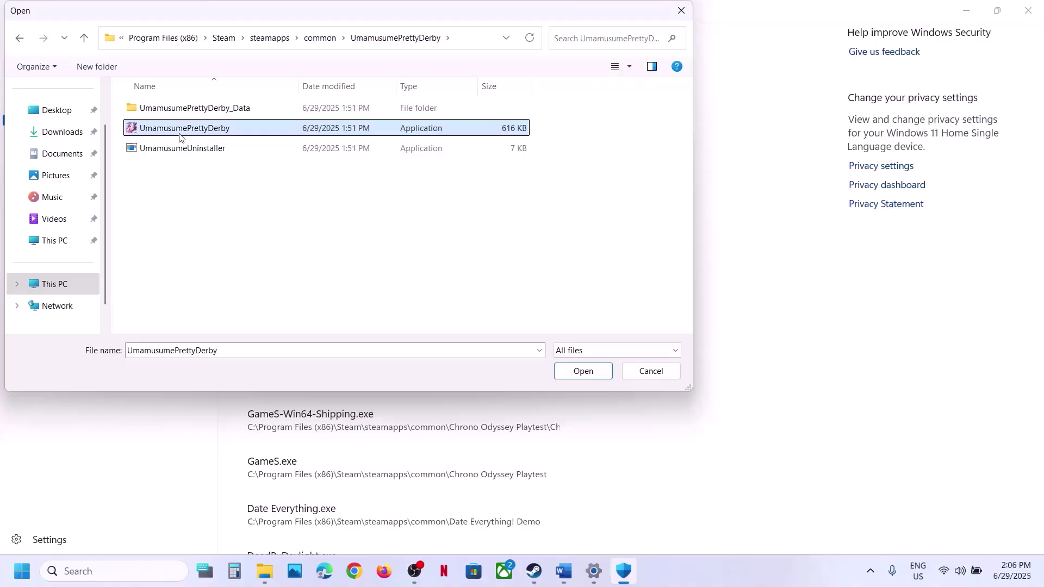
left_click(609, 372)
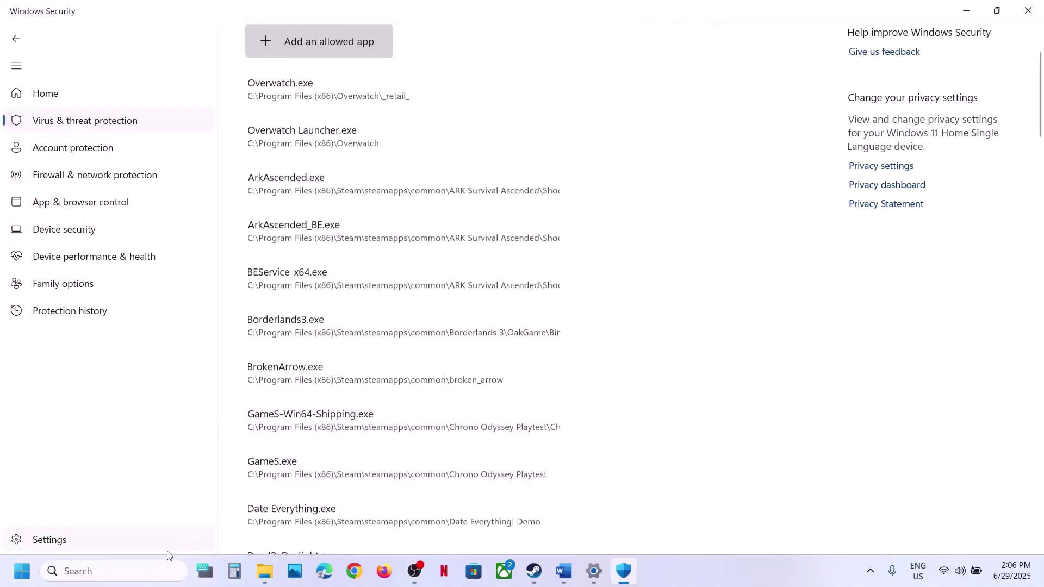
Open Control Panel and go through System and Security and Windows Defender Firewall to the allowed apps list.
left_click(143, 573)
type("control")
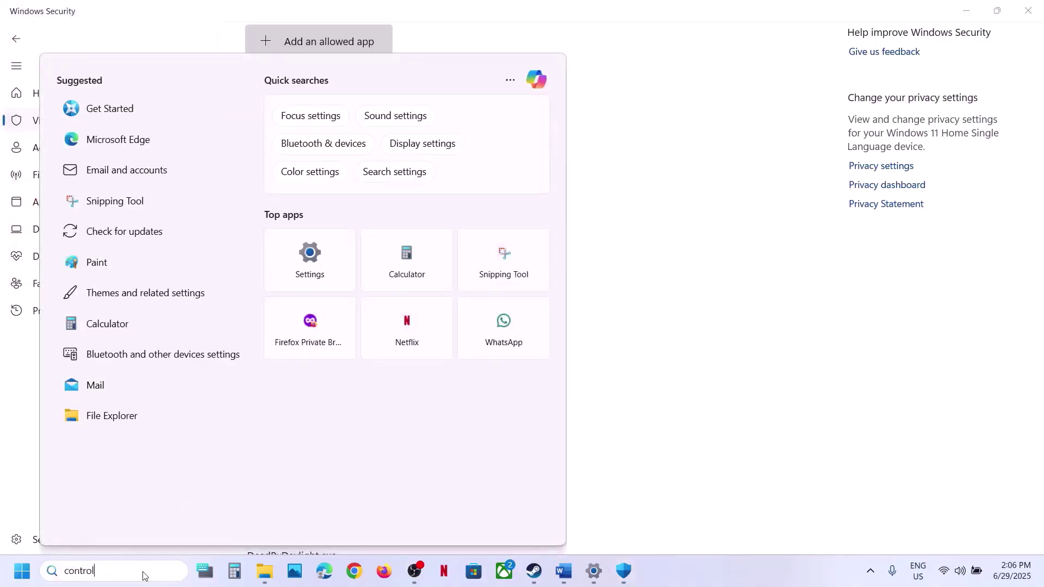
key("Return")
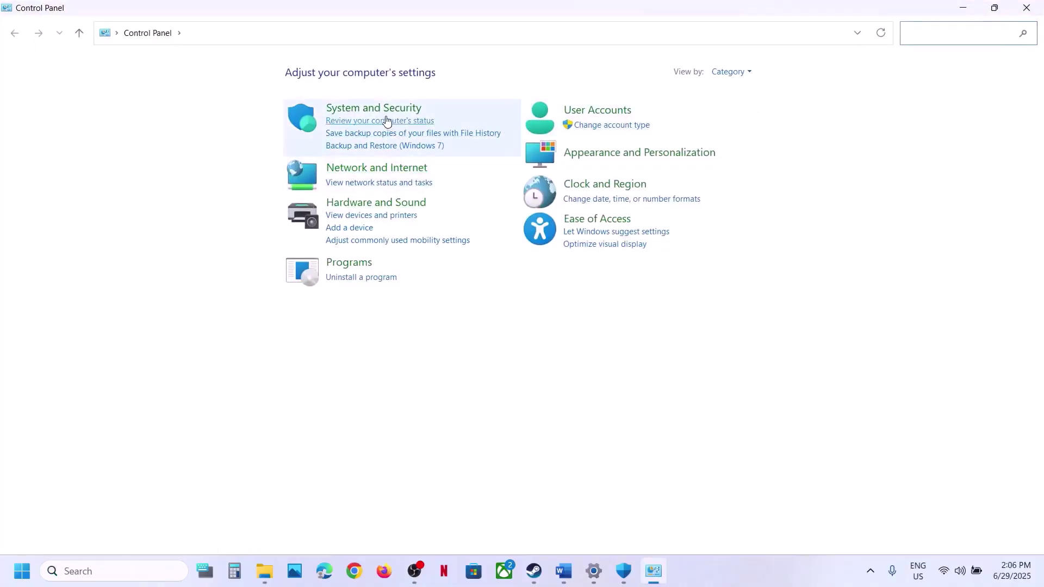
left_click(344, 108)
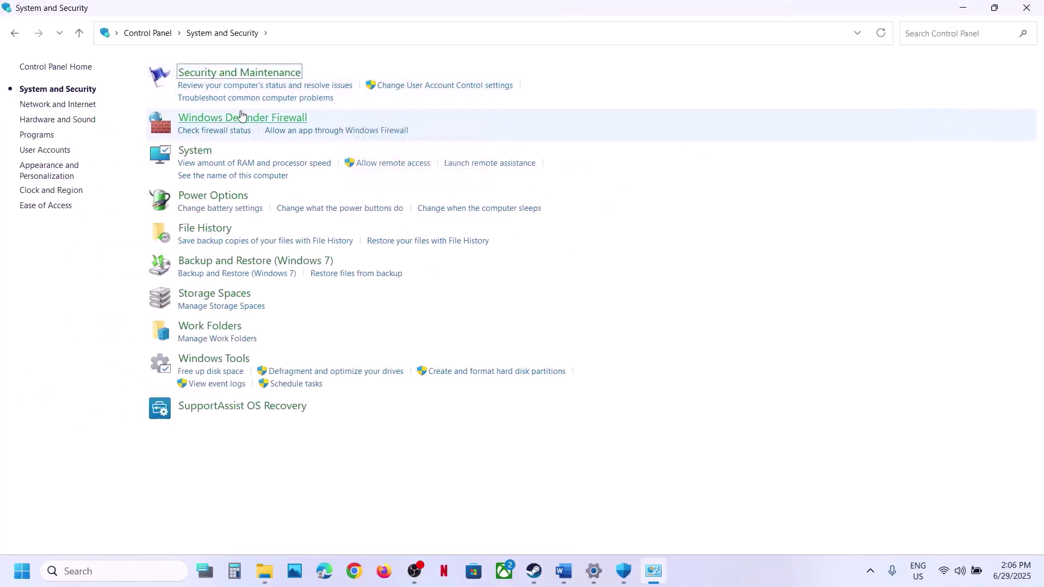
left_click(240, 117)
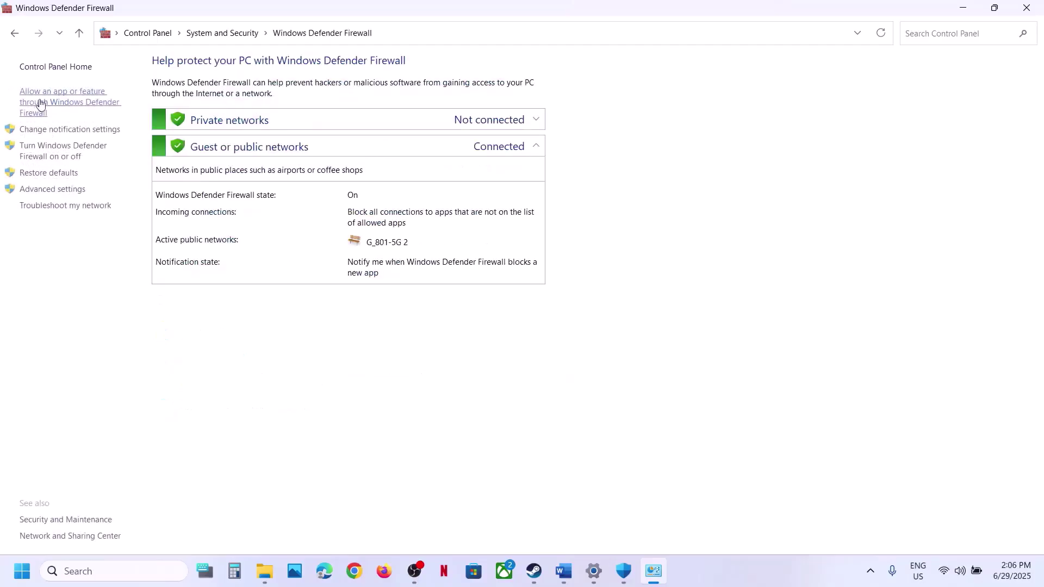
left_click(66, 103)
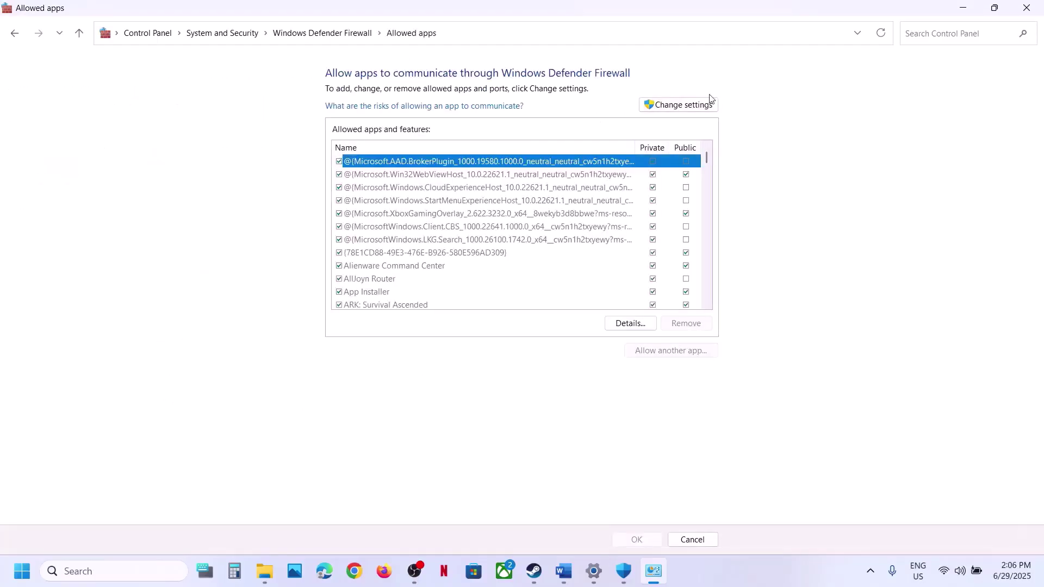
Try to add the UmamusumePrettyDerby application from its Steam common folder to the firewall's allowed apps.
left_click(709, 102)
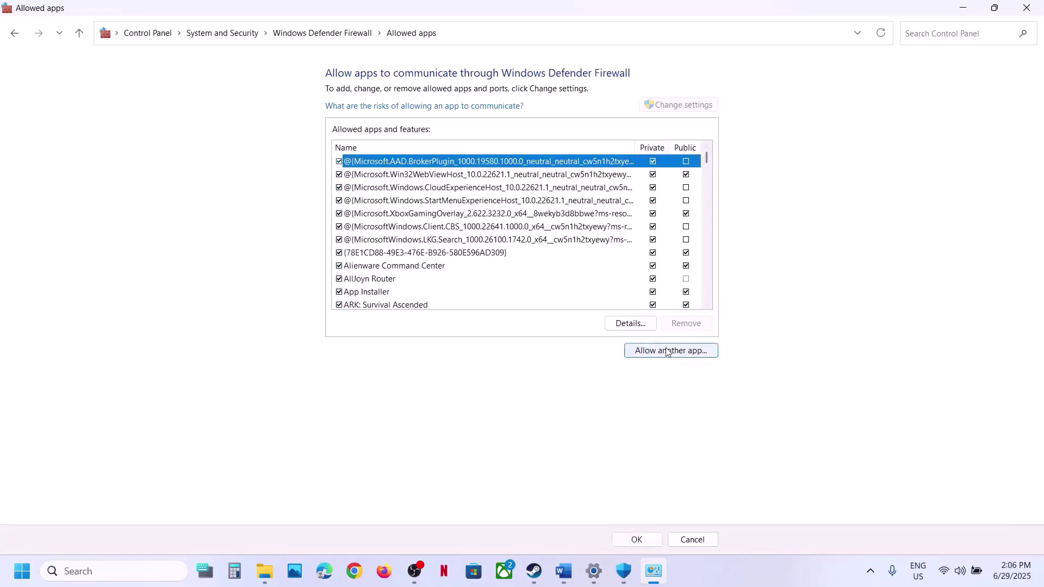
left_click(668, 351)
left_click(610, 347)
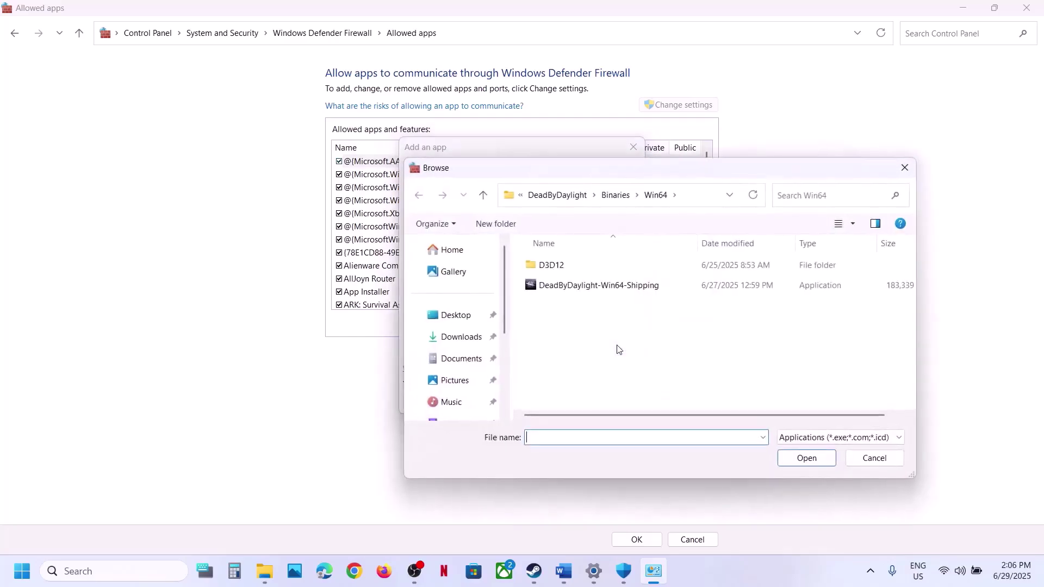
left_click(556, 194)
left_click(558, 195)
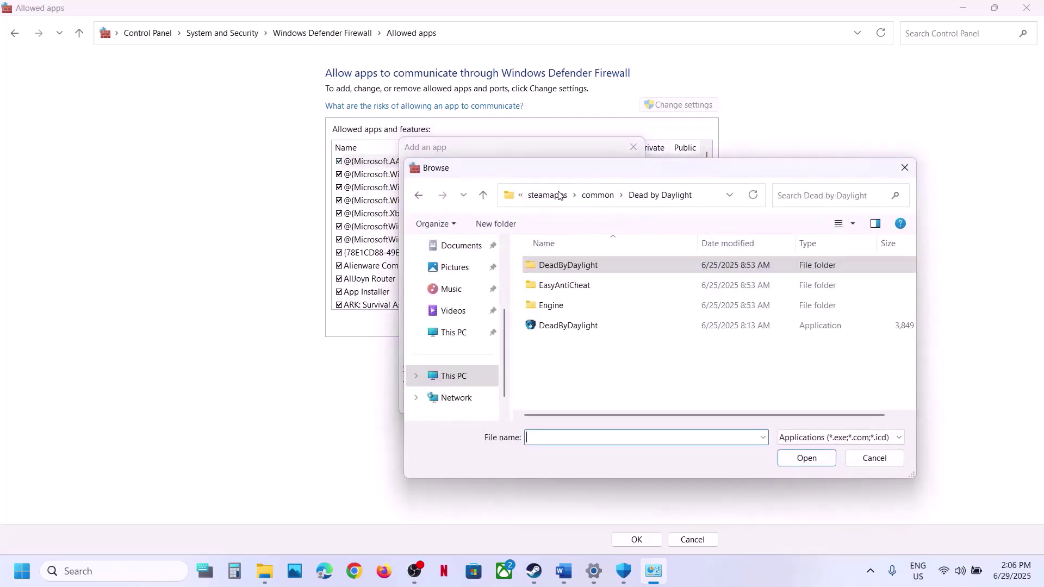
left_click(559, 195)
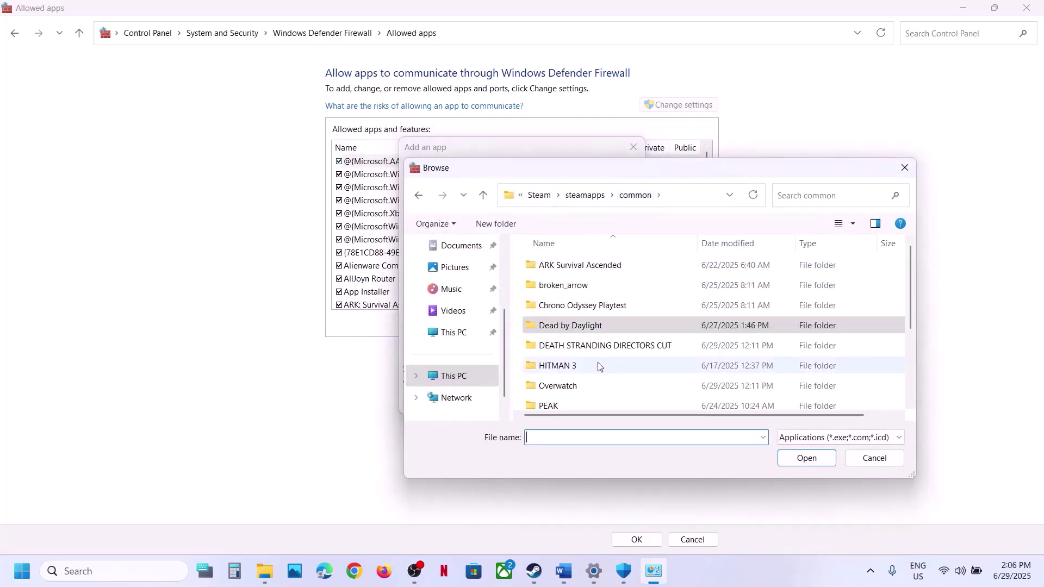
scroll(598, 366, "down", 2)
double_click(578, 401)
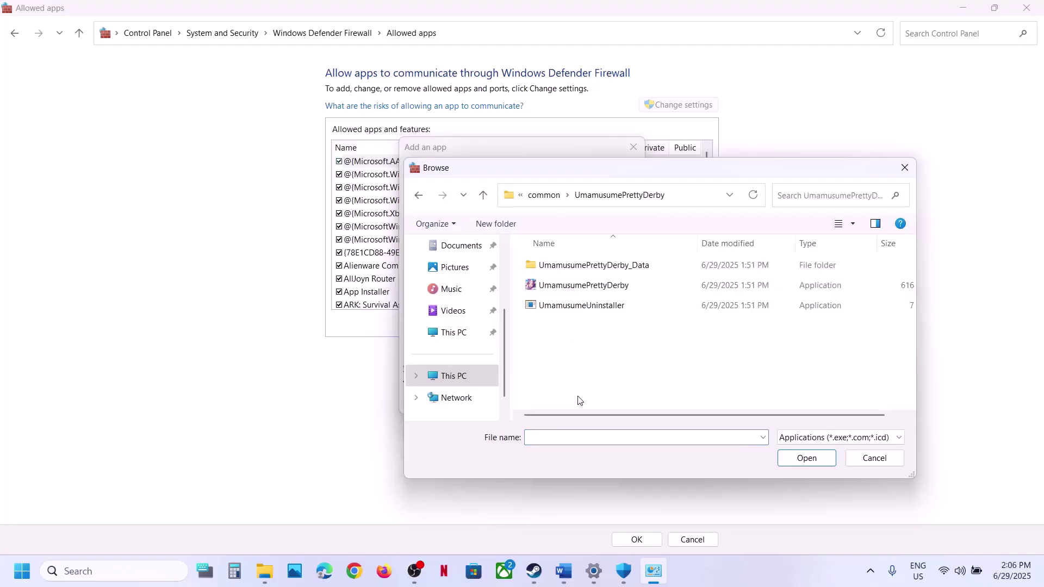
left_click(568, 285)
left_click(796, 462)
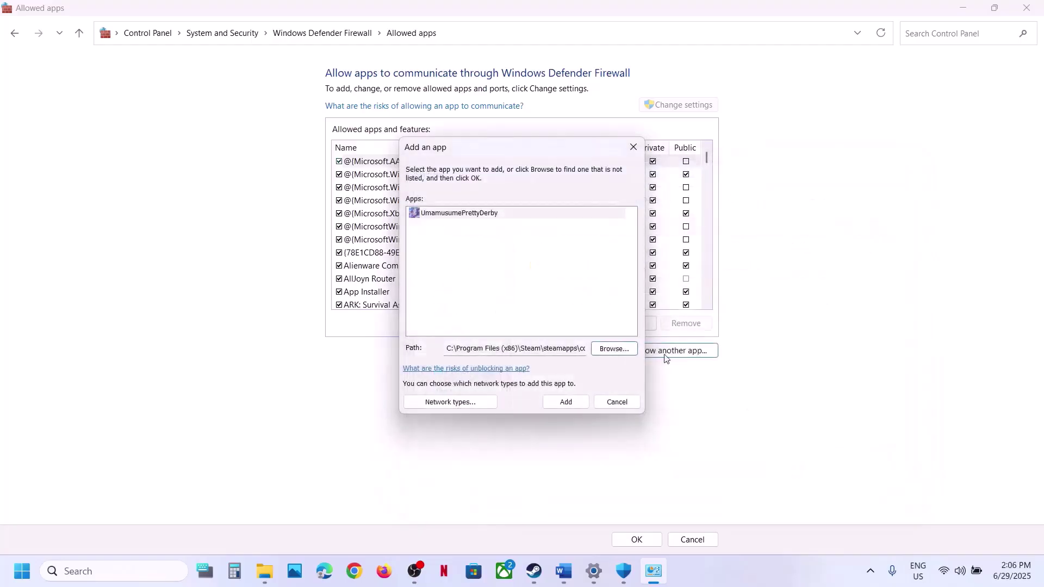
left_click(567, 402)
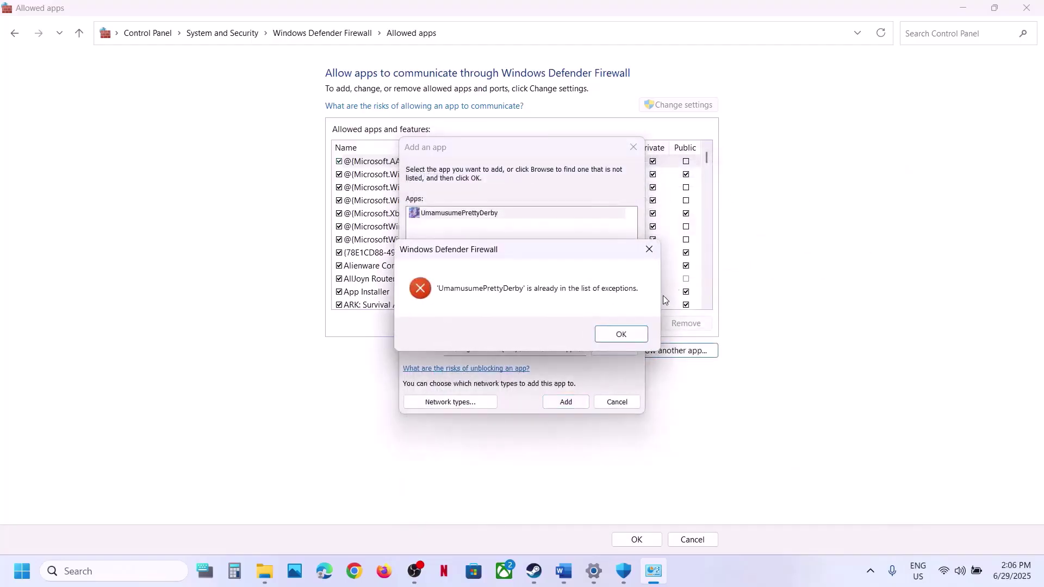
left_click(621, 334)
left_click(633, 146)
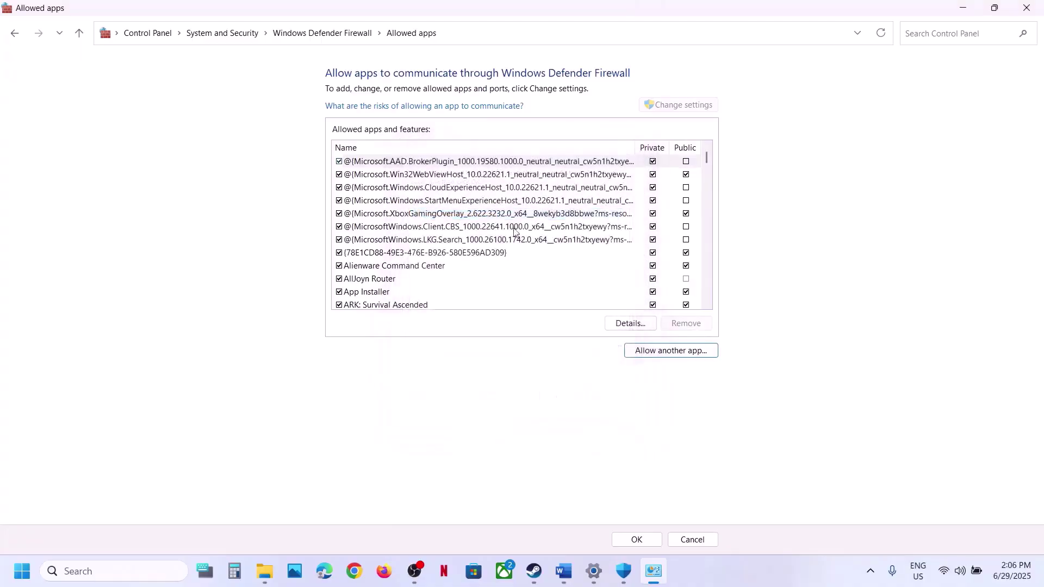
Check the Private and Public permissions of Umamusume: Pretty Derby in the firewall's allowed apps list, and close Control Panel.
left_click(418, 297)
key("u")
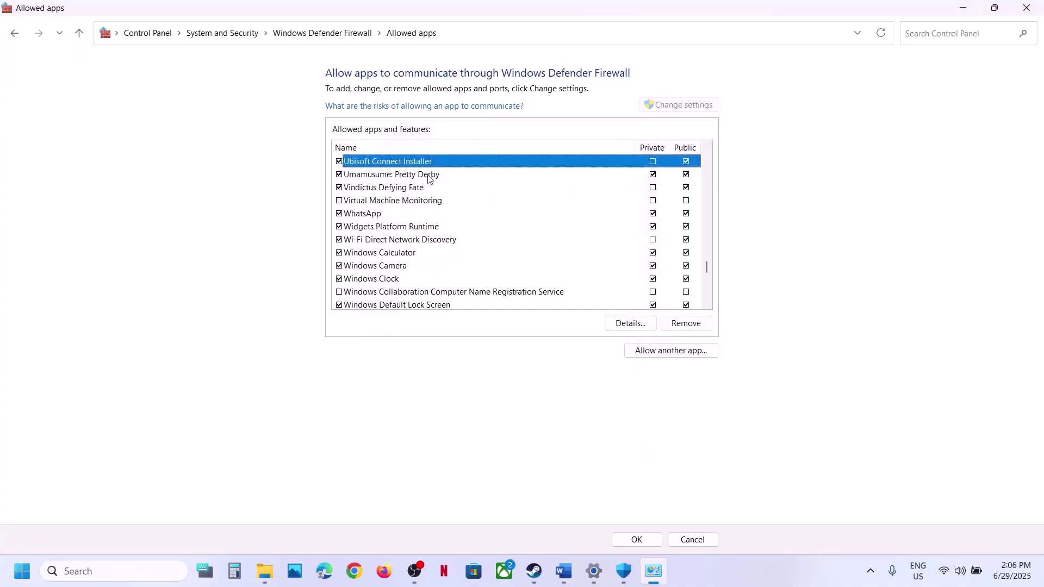
left_click(429, 178)
left_click(1027, 8)
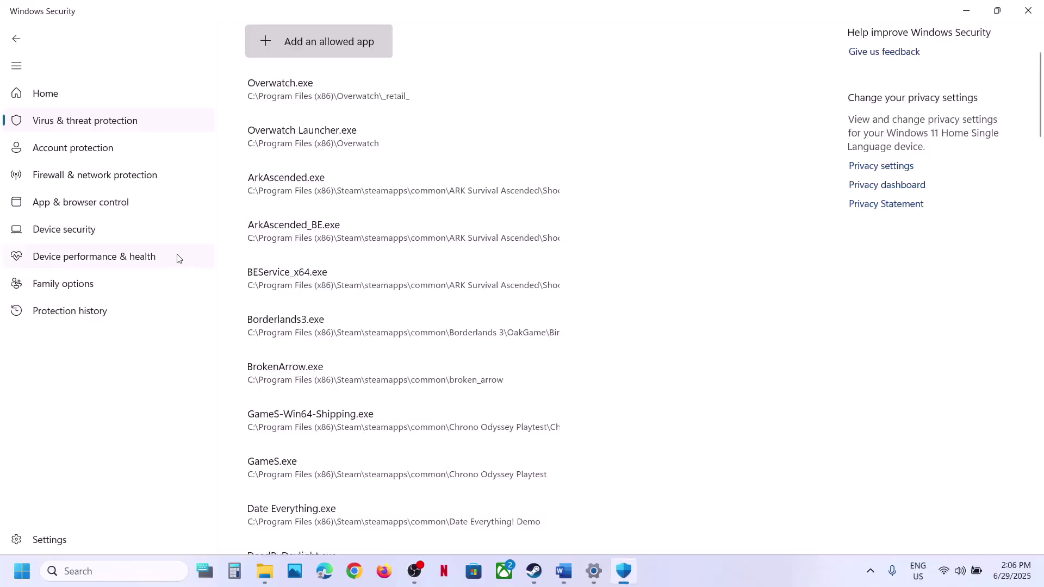
Open the Exclusions page from the Virus & threat protection settings and approve the User Account Control request.
left_click(108, 123)
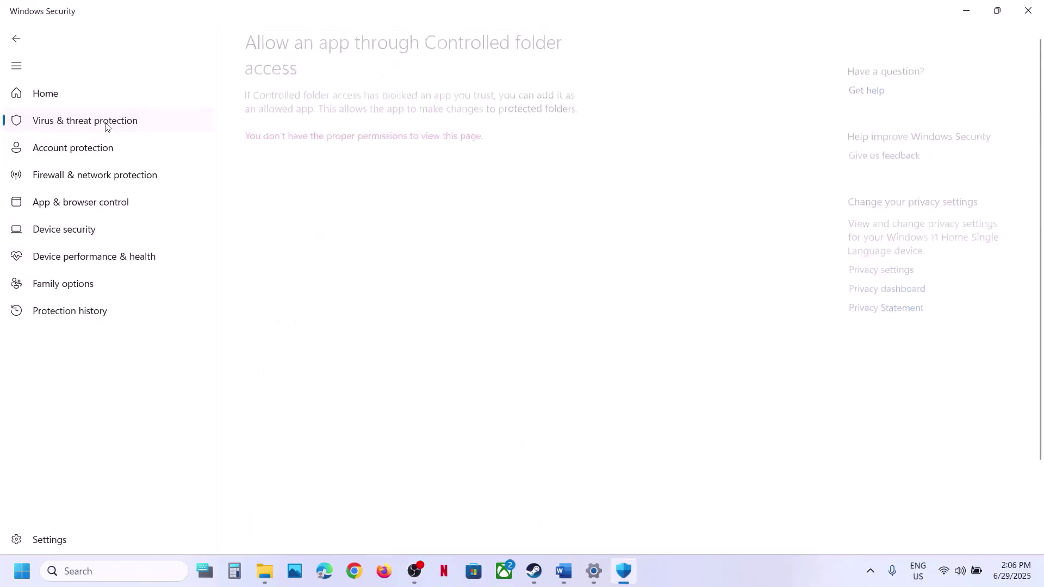
scroll(396, 320, "down", 2)
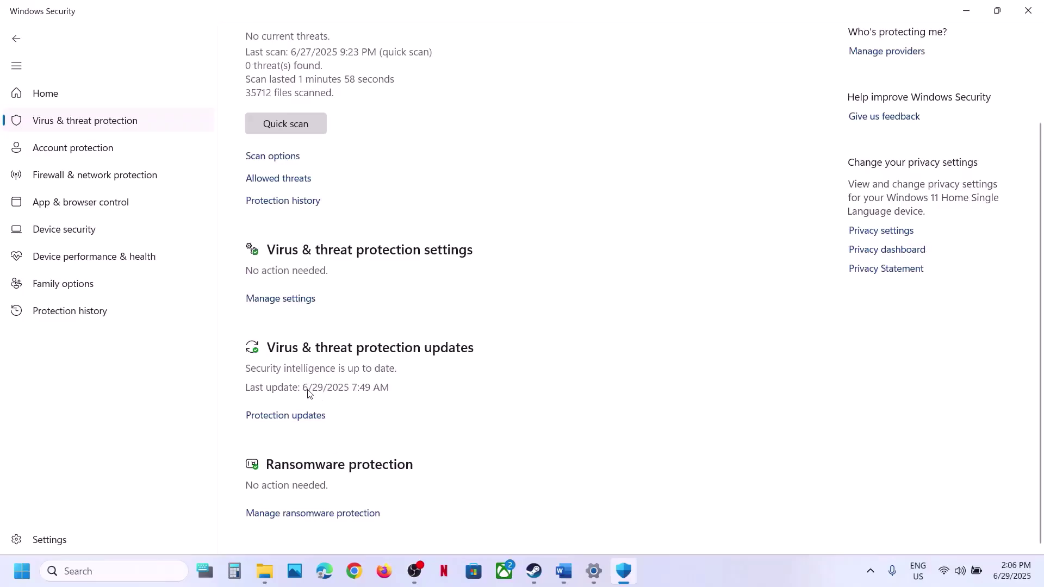
scroll(314, 231, "up", 2)
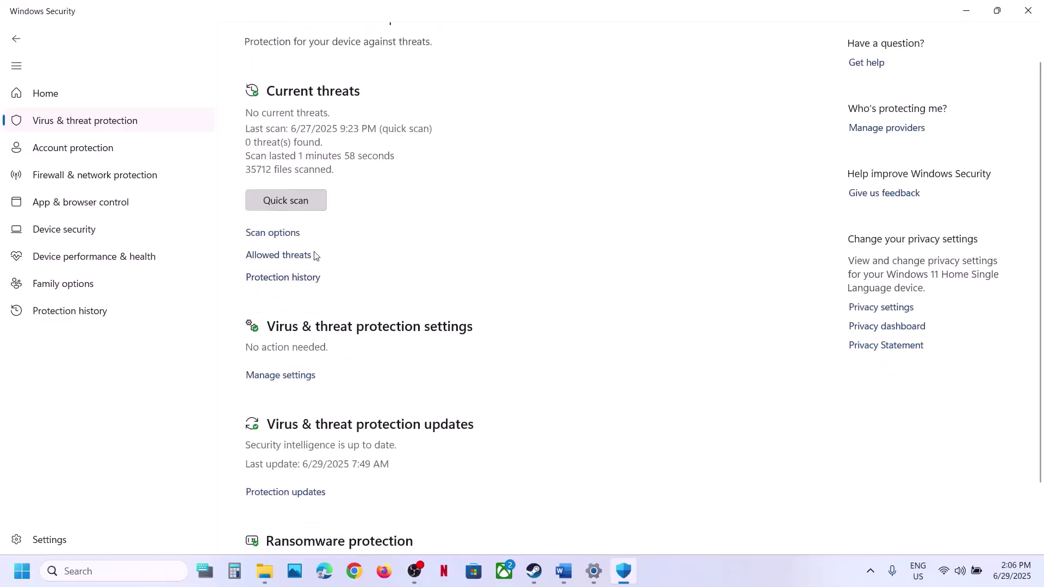
left_click(281, 403)
scroll(376, 366, "down", 10)
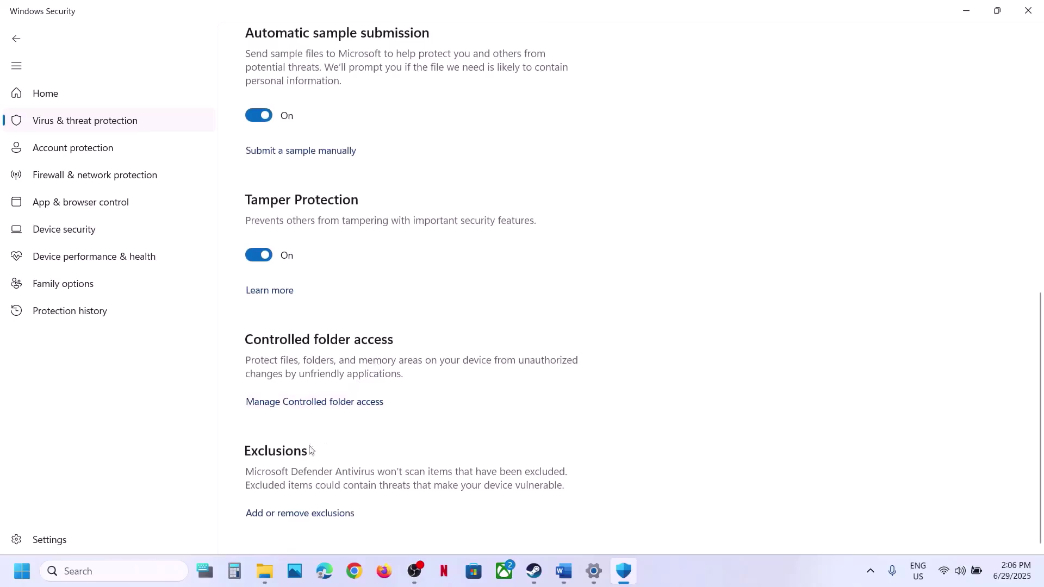
left_click(318, 519)
left_click(457, 401)
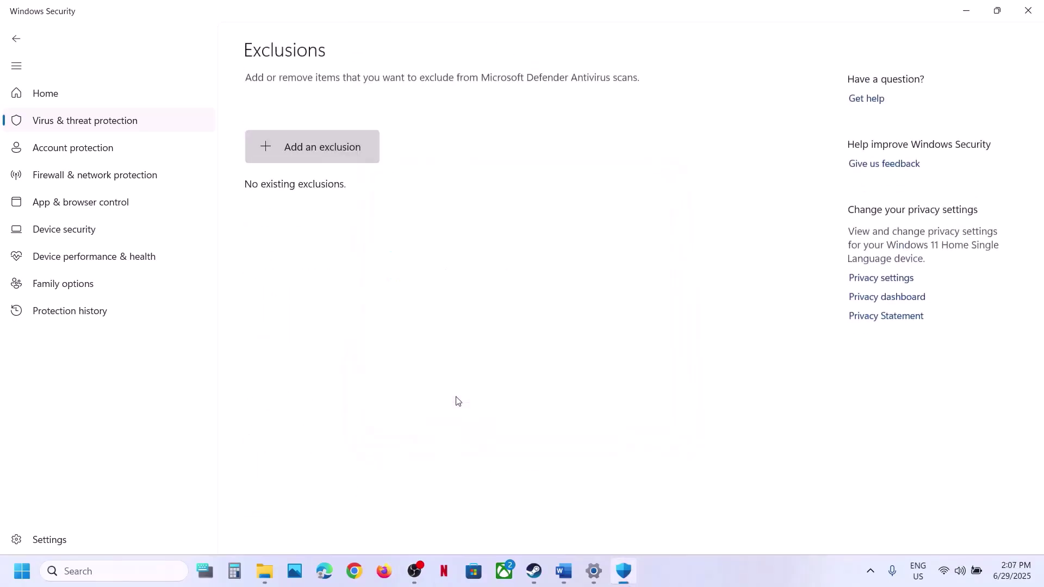
Start a new folder exclusion and browse to the Steam folder in C:\Program Files (x86).
left_click(309, 149)
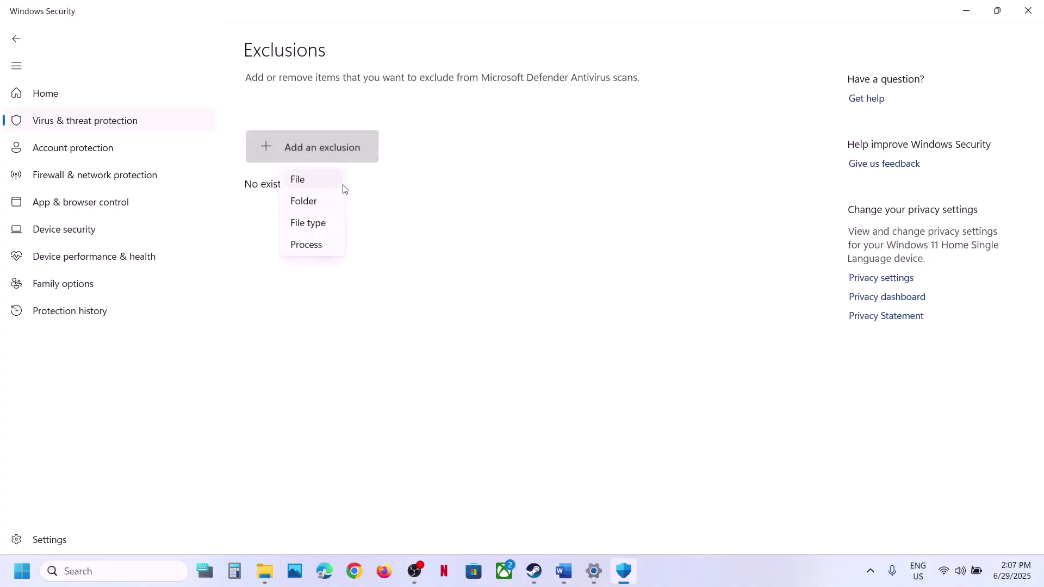
left_click(316, 210)
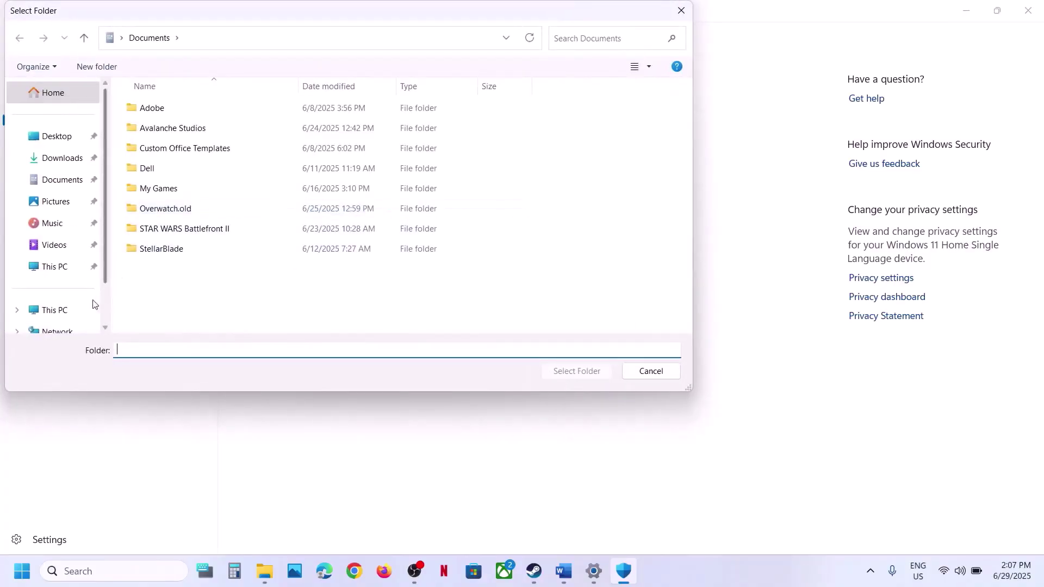
left_click(58, 310)
double_click(228, 125)
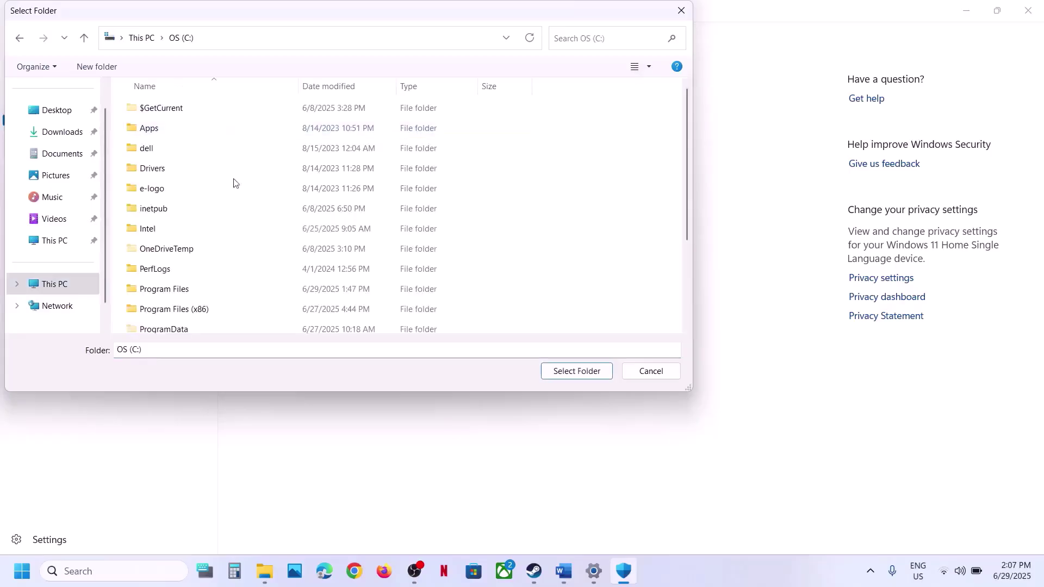
scroll(233, 218, "down", 2)
double_click(180, 186)
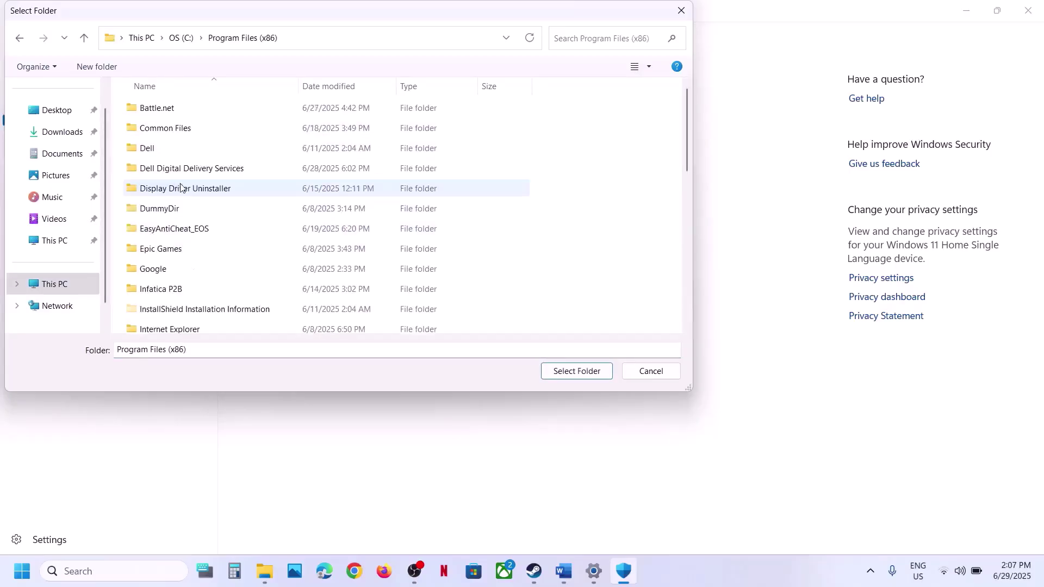
scroll(181, 187, "down", 5)
left_click(157, 184)
double_click(158, 184)
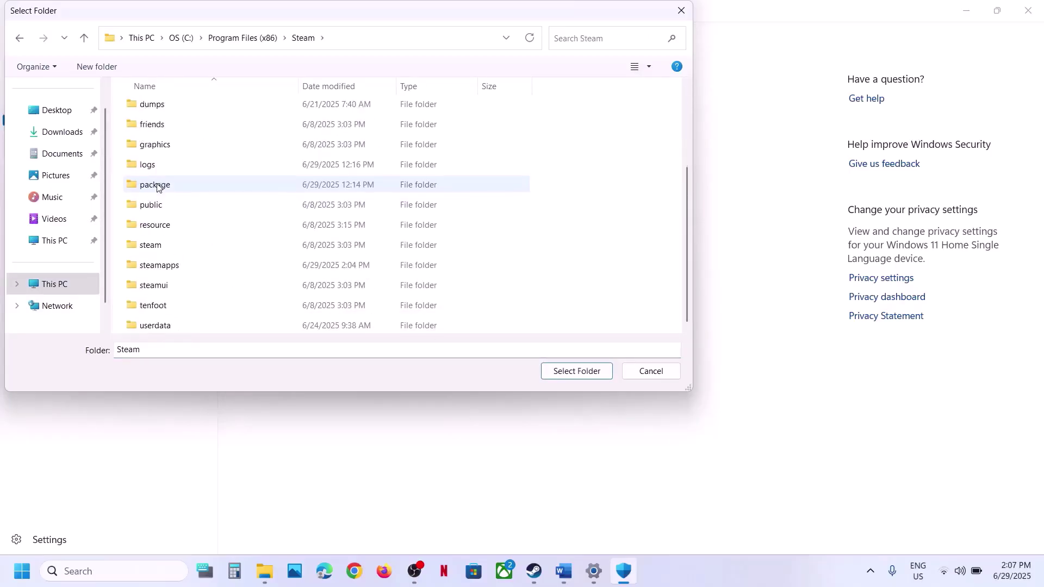
Exclude the UmamusumePrettyDerby folder, found under steamapps\common, from Microsoft Defender Antivirus scans.
left_click(163, 266)
double_click(163, 265)
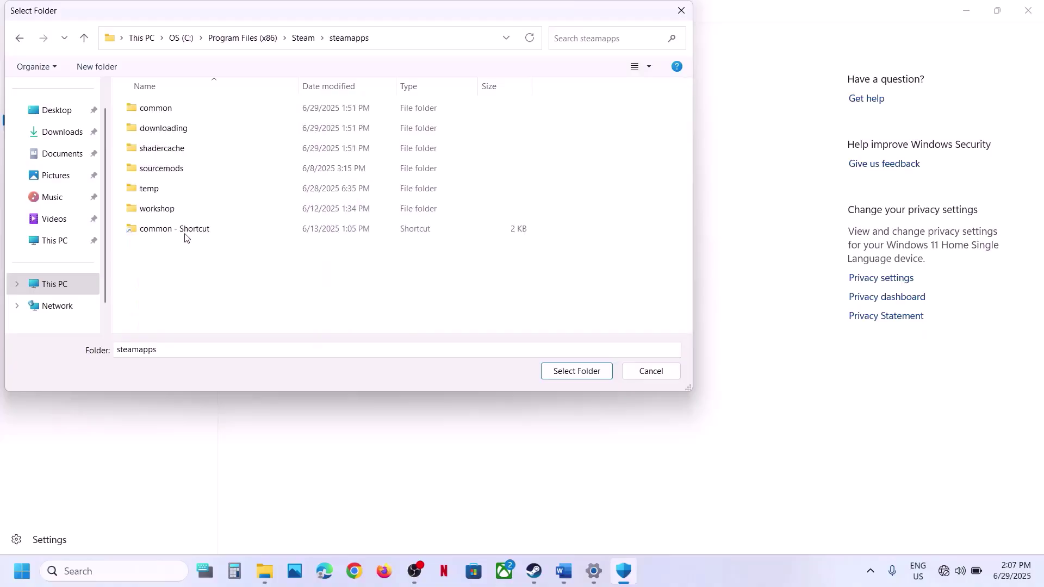
left_click(179, 117)
double_click(180, 116)
scroll(205, 270, "down", 1)
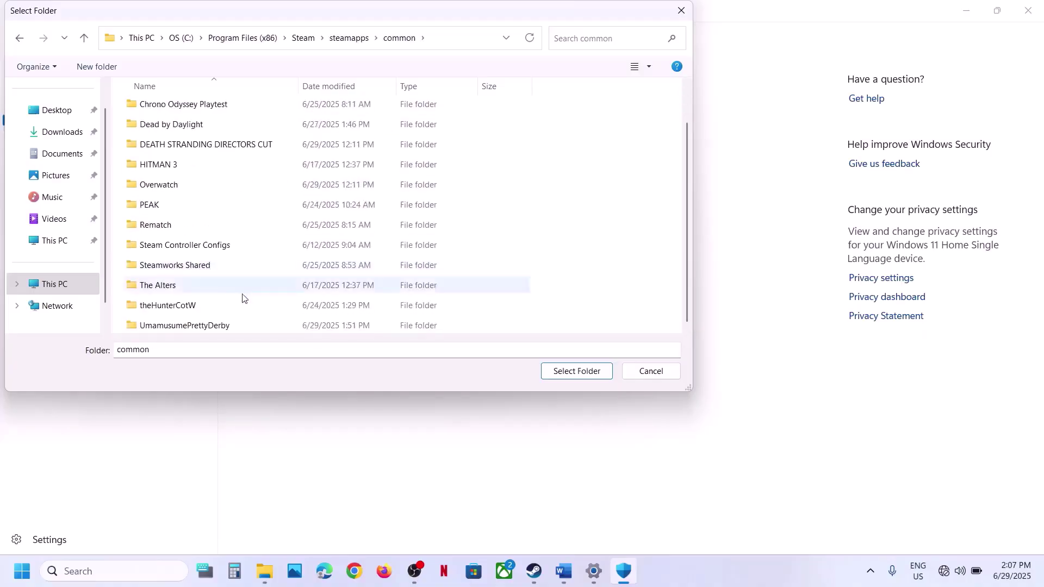
left_click(203, 328)
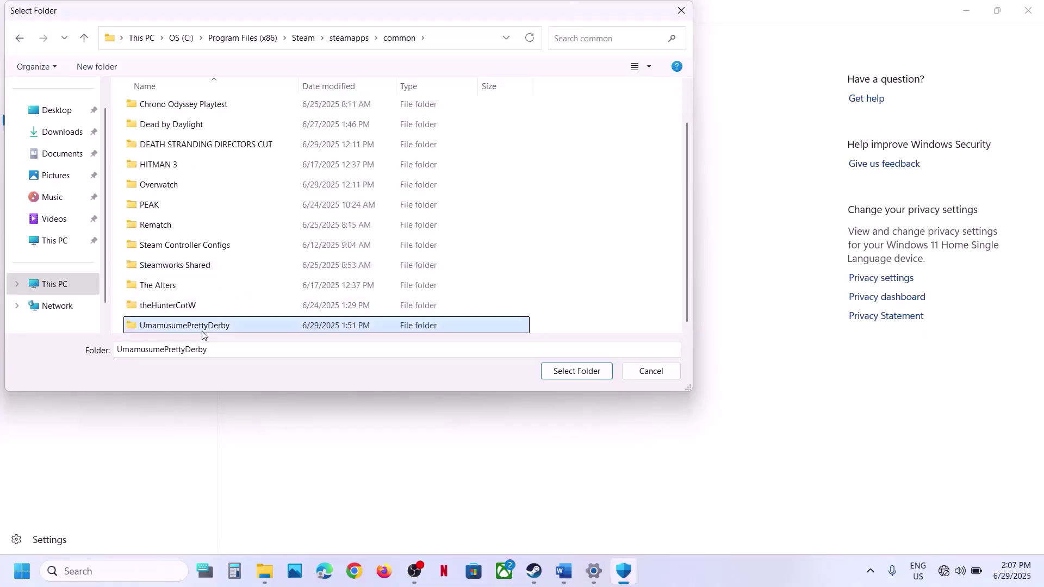
left_click(553, 375)
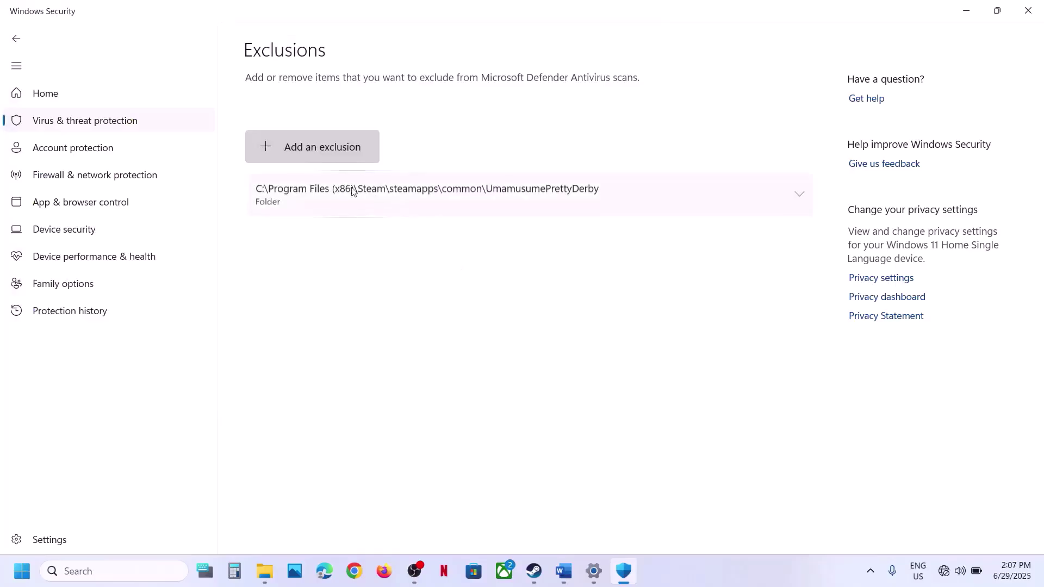
Switch to the Word troubleshooting document and read Step 4's advice on ESET HIPS exclusions and Cloudflare WARP.
left_click(564, 576)
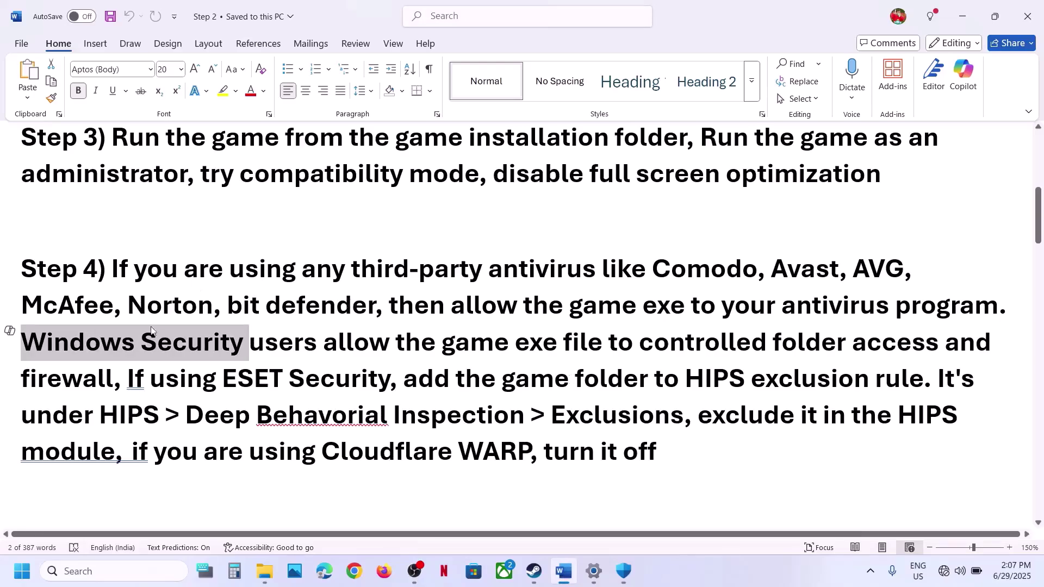
double_click(126, 375, "ctrl")
left_click_drag(127, 378, 936, 388)
left_click(430, 403)
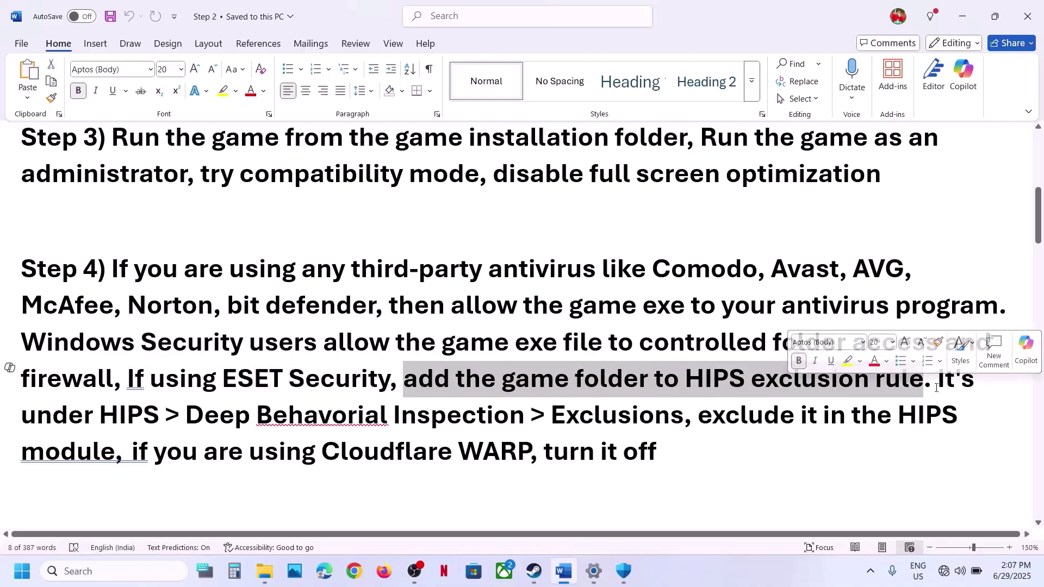
left_click_drag(100, 413, 684, 409)
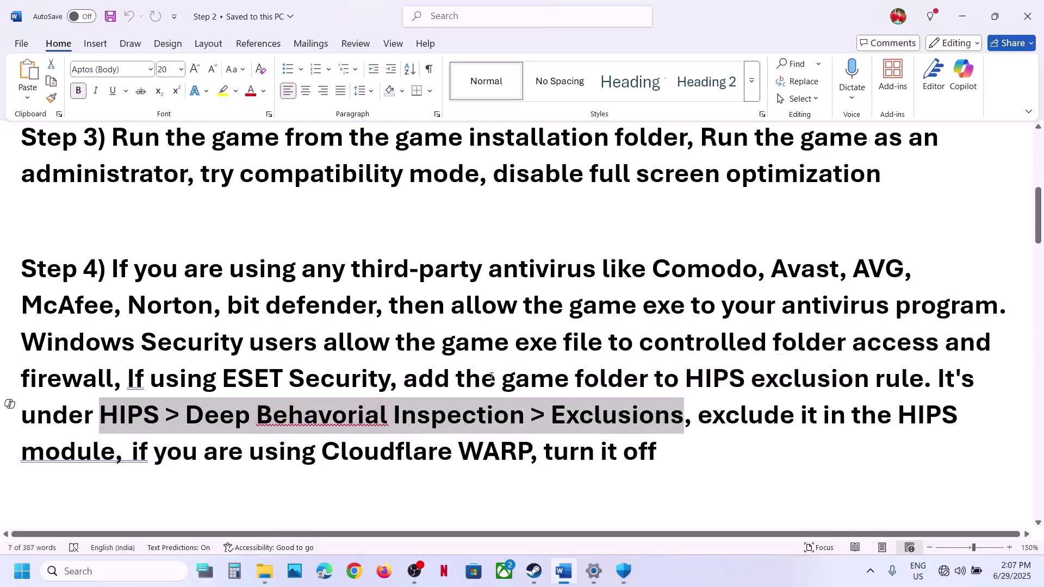
left_click_drag(490, 379, 632, 377)
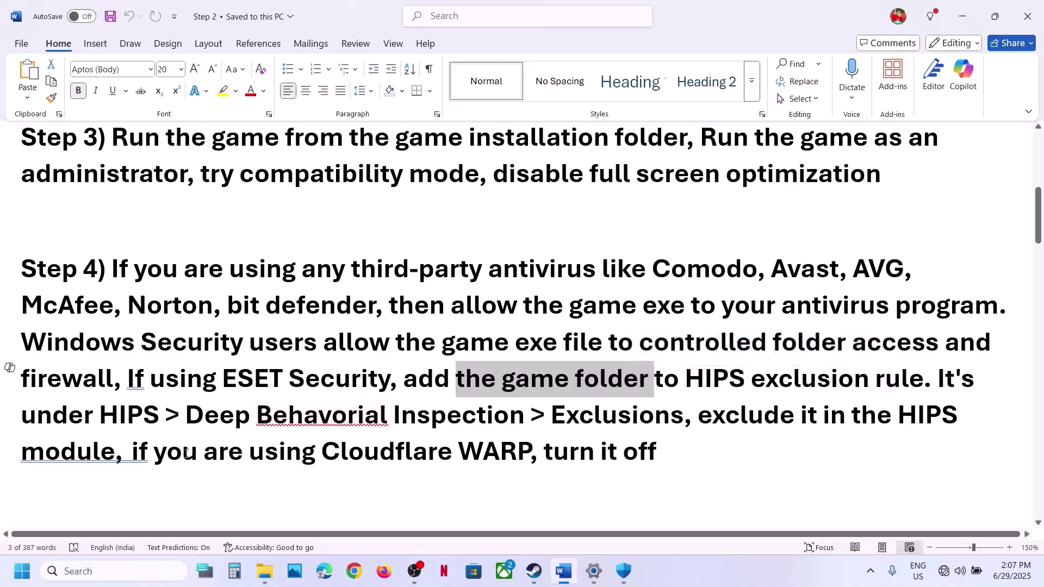
left_click_drag(187, 454, 495, 466)
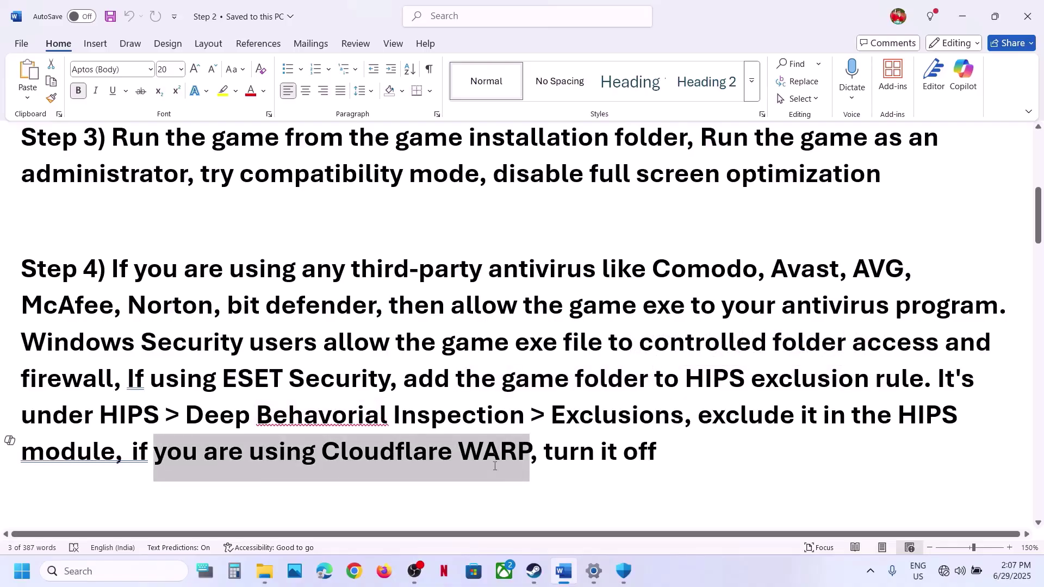
left_click(694, 453)
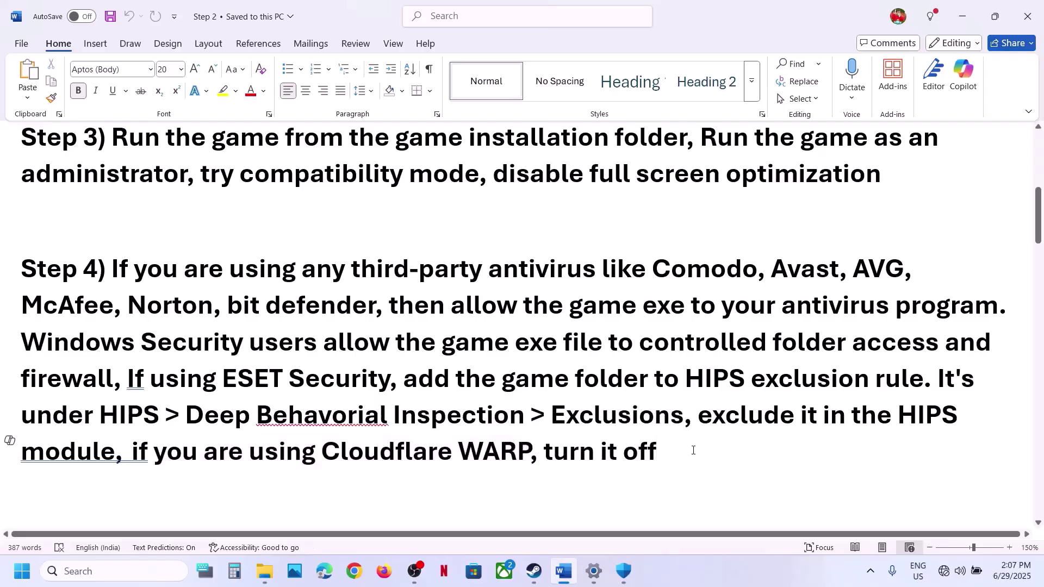
left_click_drag(694, 450, 250, 343)
left_click(288, 346)
Read Step 5's advice on turning the VPN on or off and trying a different network.
scroll(287, 346, "down", 3)
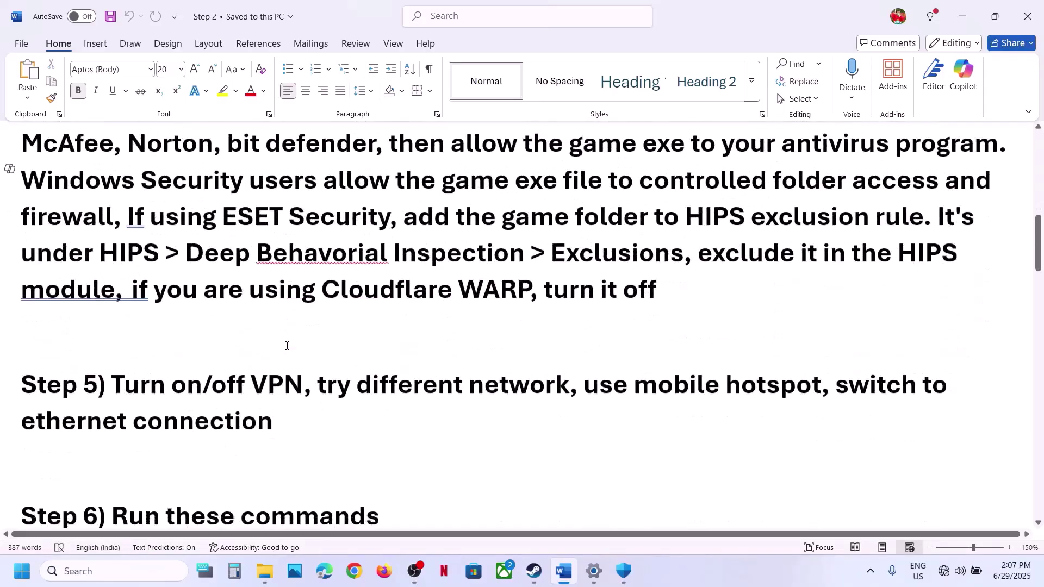
scroll(287, 343, "up", 1)
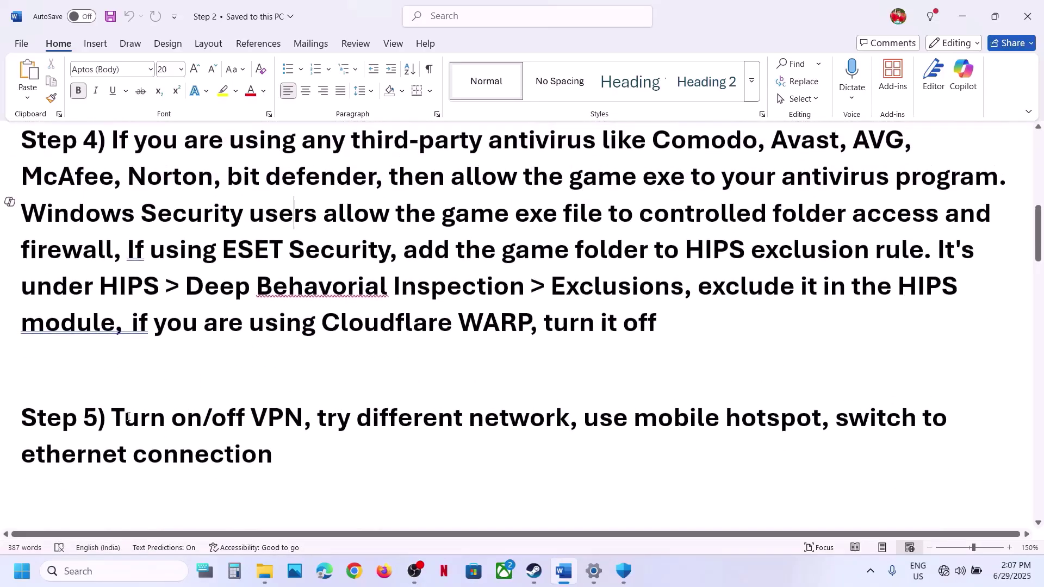
left_click_drag(112, 417, 275, 417)
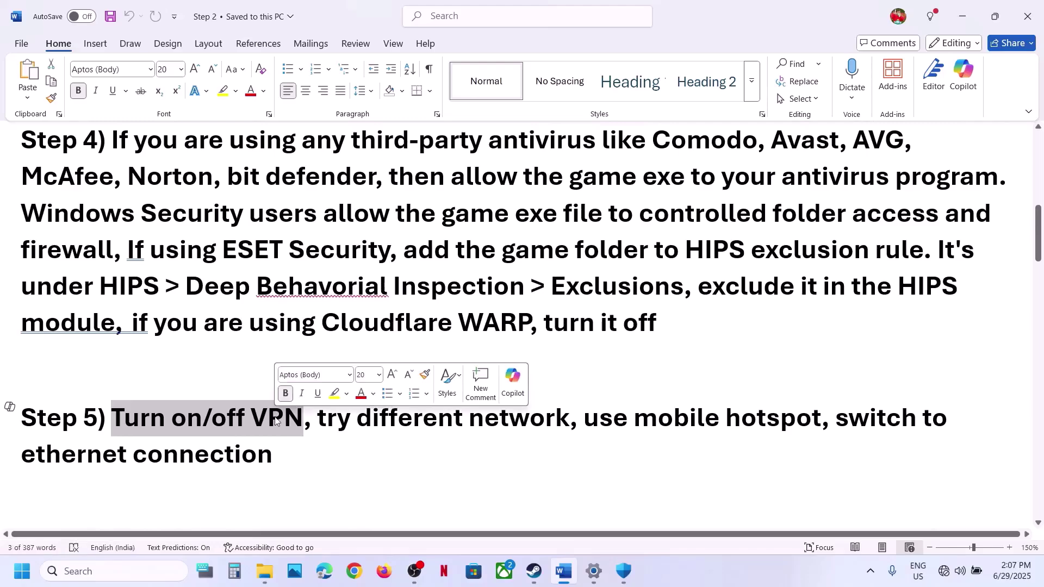
left_click(189, 418)
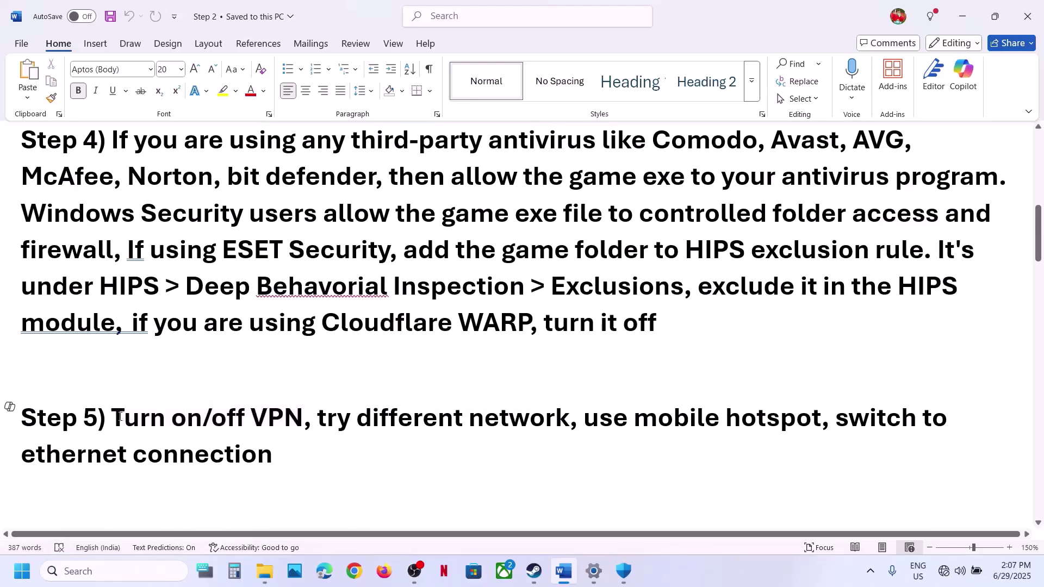
left_click_drag(116, 417, 163, 419)
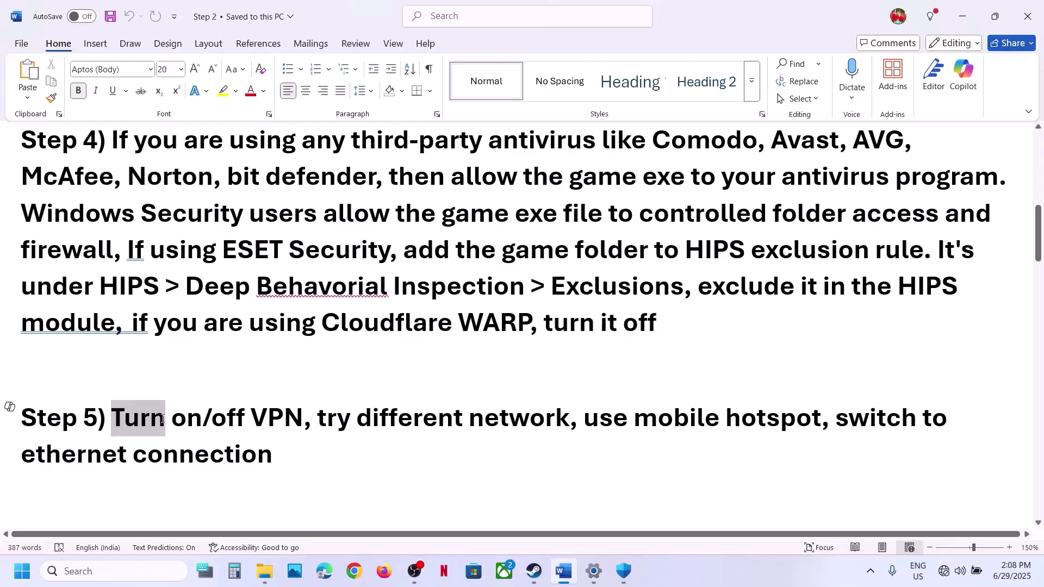
left_click_drag(162, 419, 162, 423)
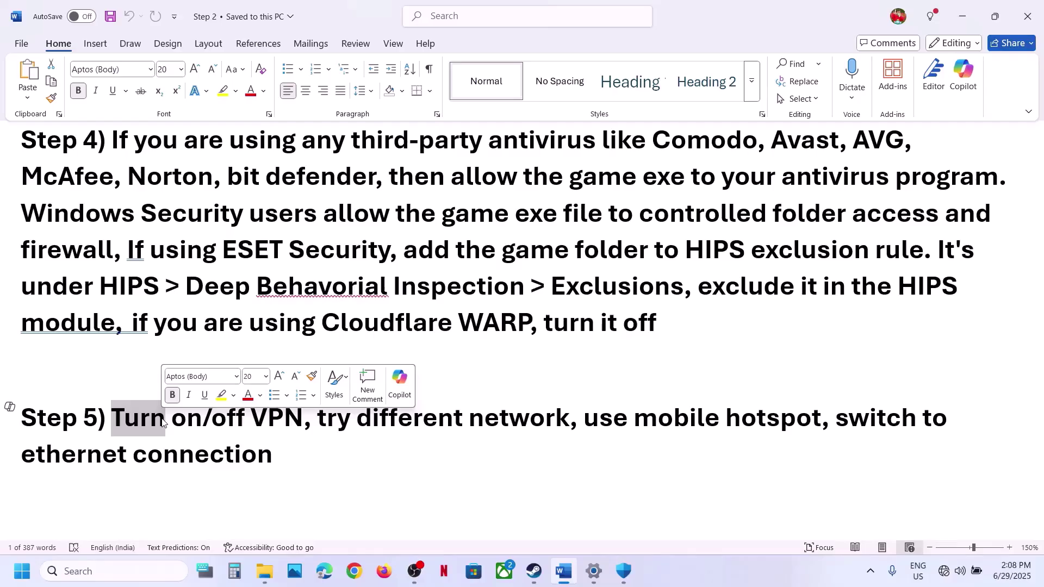
left_click(237, 419)
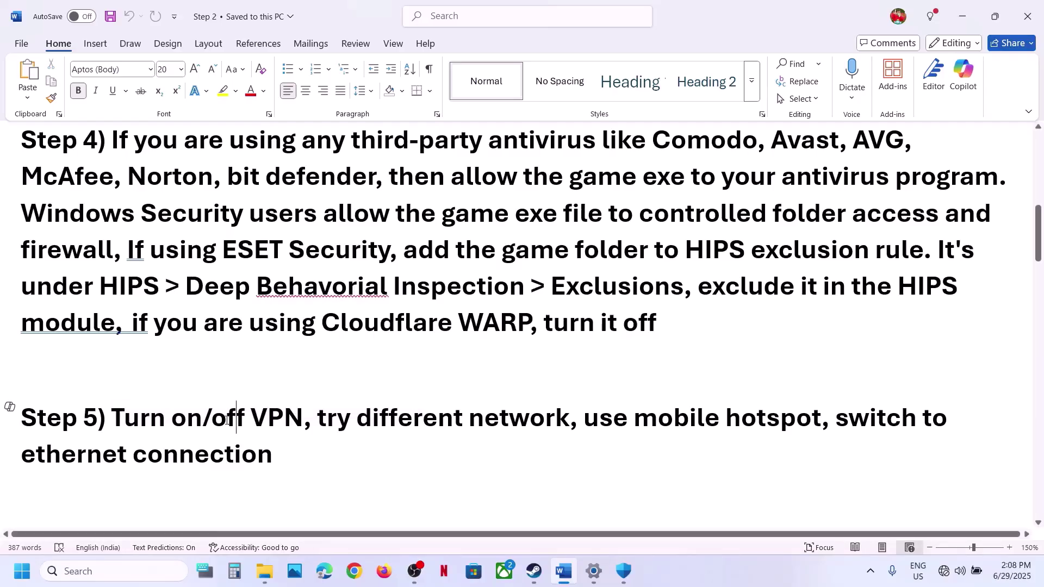
left_click(287, 425, "shift")
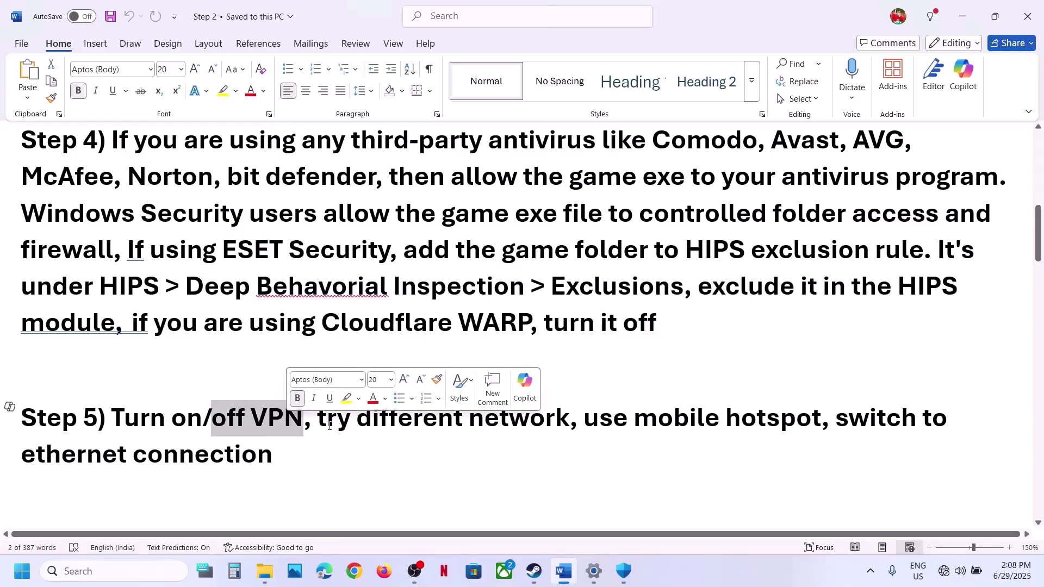
left_click_drag(329, 425, 512, 428)
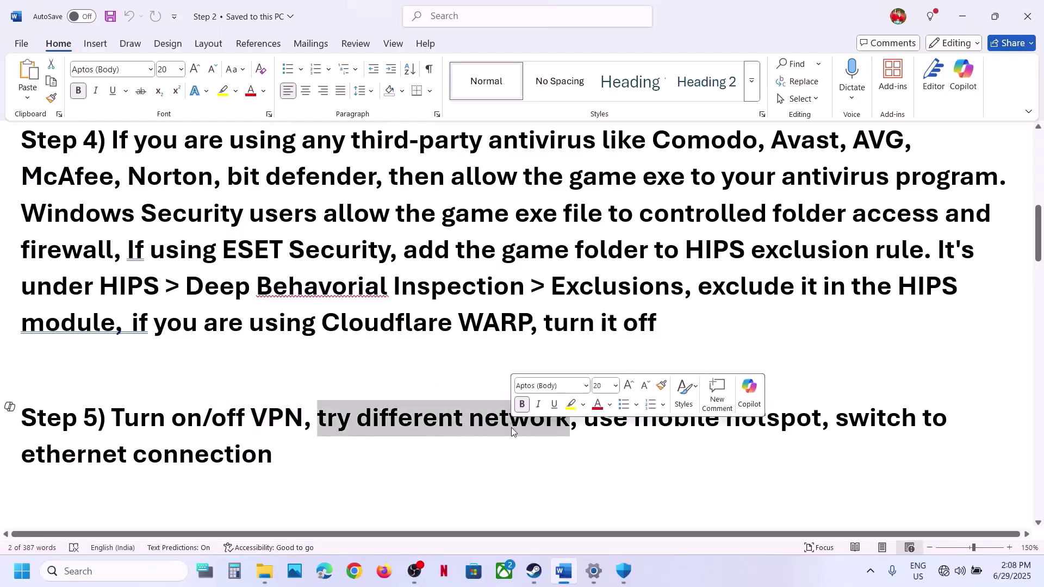
Connect the PC to the G_801-4G Wi-Fi network and return to the Word document.
left_click(949, 574)
left_click(858, 313)
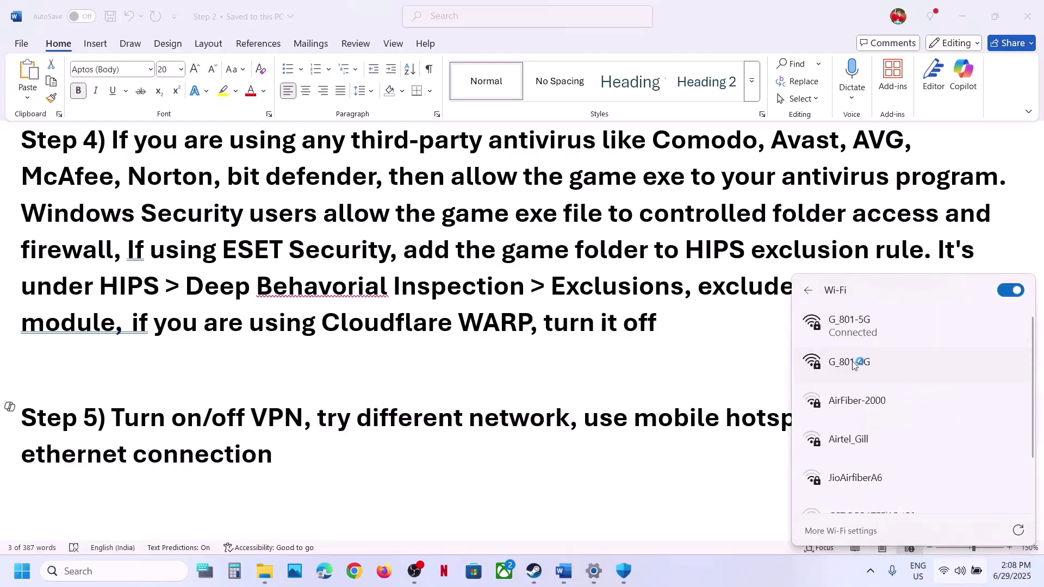
left_click(854, 366)
left_click(960, 426)
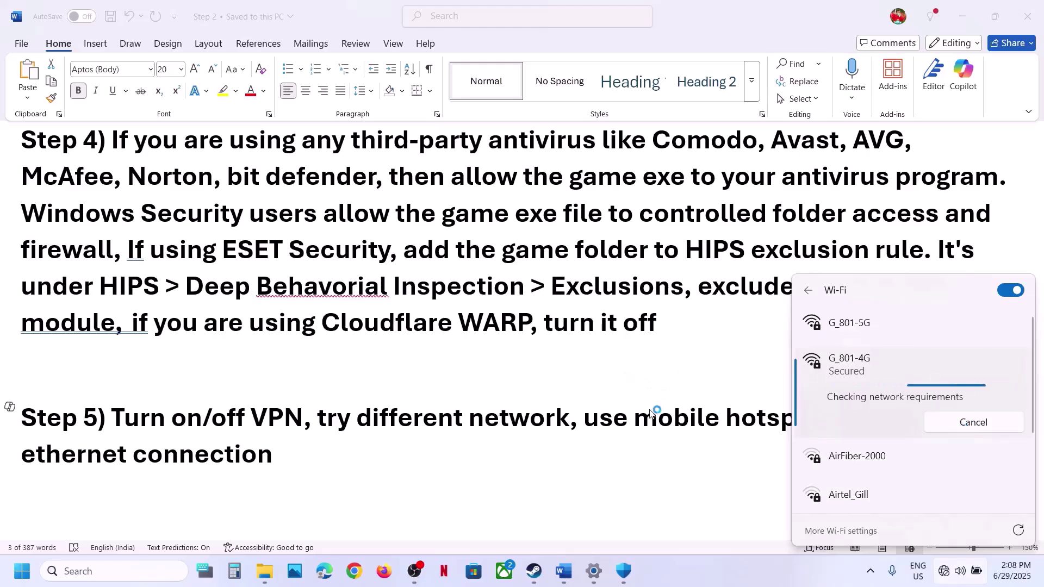
left_click(628, 423)
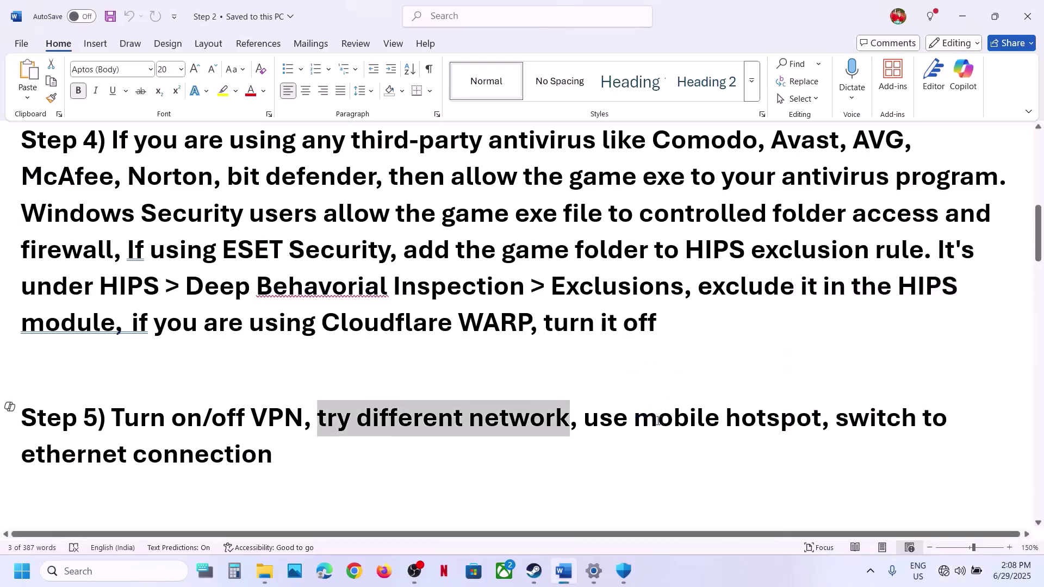
Read the mobile hotspot suggestion in Step 5 of the document.
left_click_drag(604, 422, 762, 434)
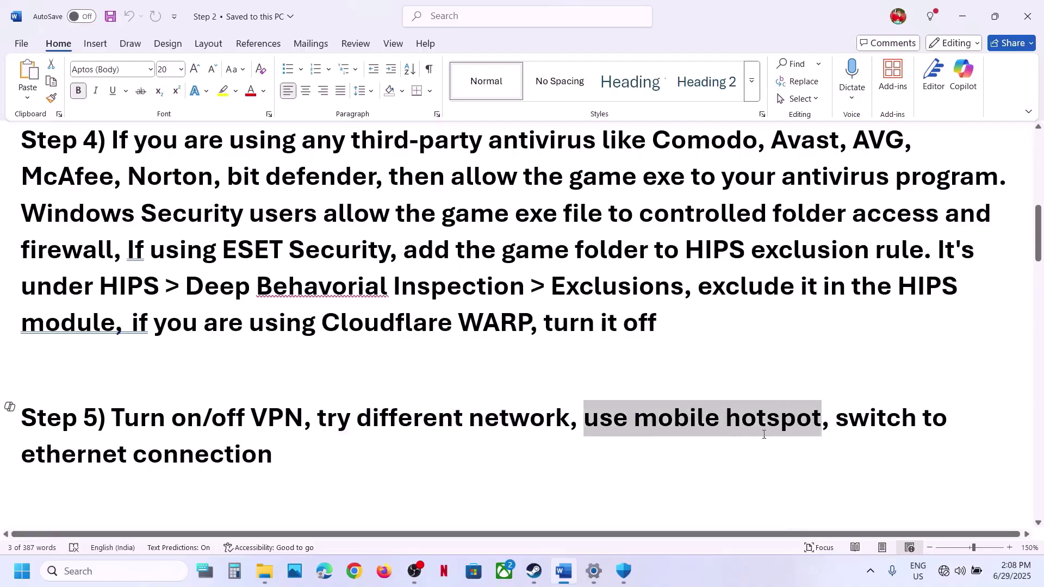